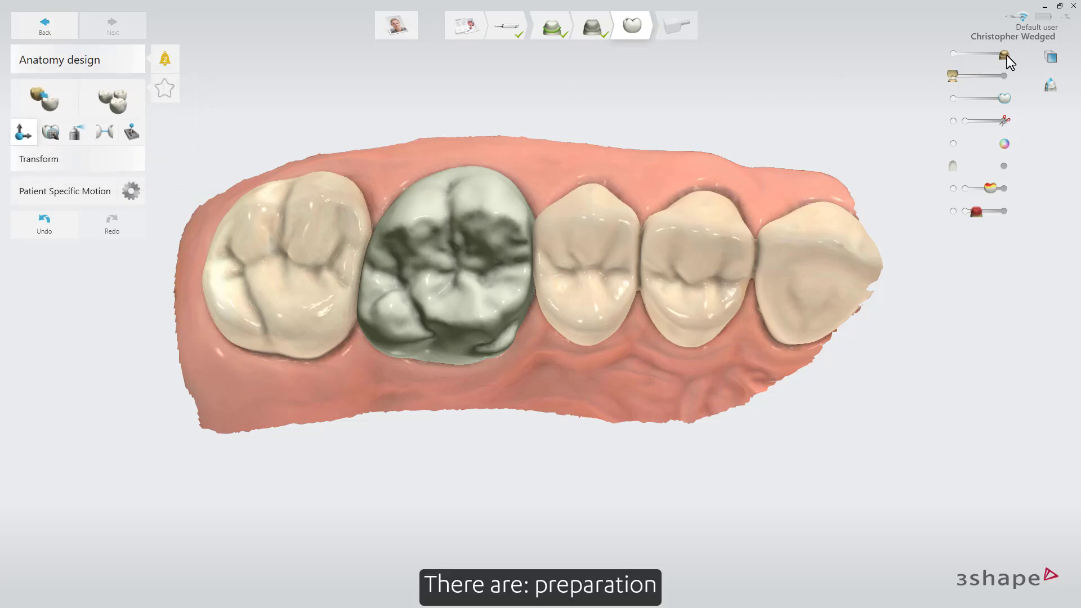
Vary the visibility of the preparation scan, the antagonist scan and the crown design to compare them.
left_click_drag(1006, 55, 952, 56)
left_click_drag(951, 55, 984, 56)
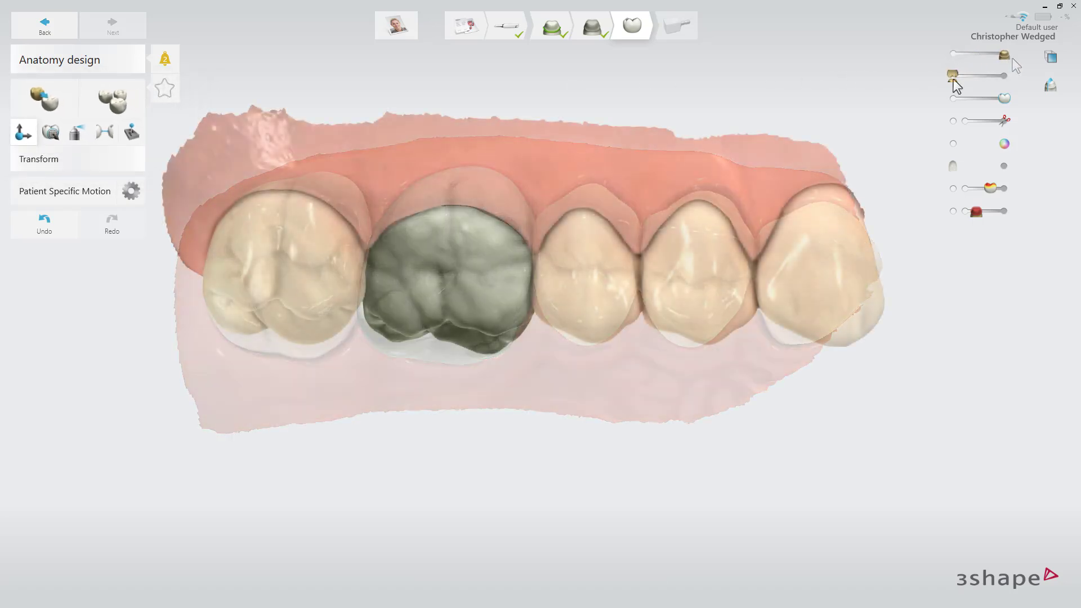
mouse_move(953, 75)
left_mouse_down()
mouse_move(998, 83)
mouse_move(952, 75)
left_mouse_up()
mouse_move(1004, 98)
left_mouse_down()
mouse_move(940, 91)
mouse_move(1009, 103)
left_mouse_up()
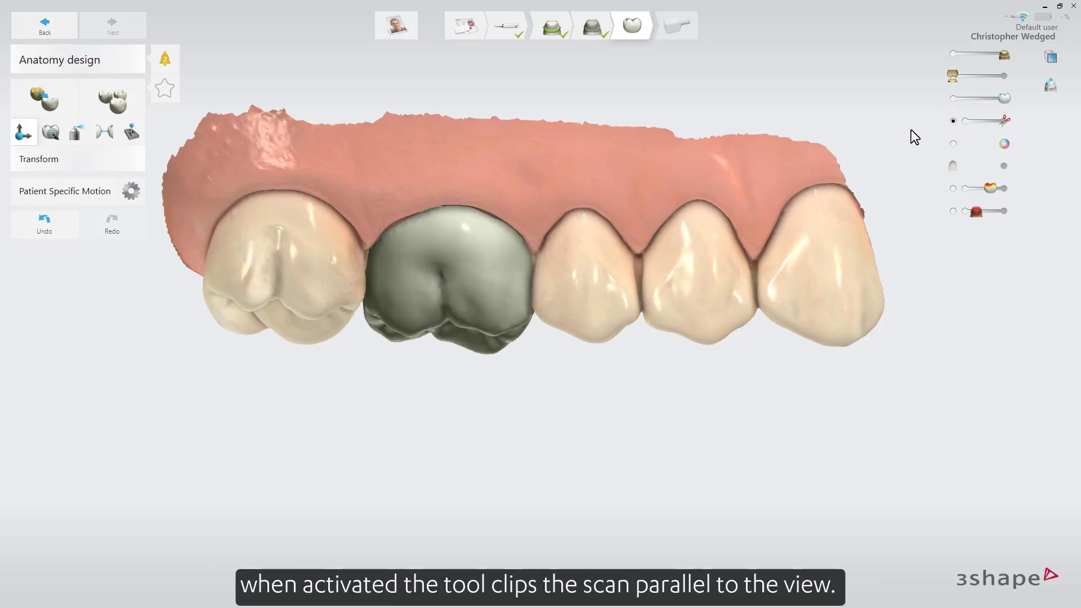
Clip the scan parallel to the view to examine the crown's contact points from inside the scan.
right_click_drag(910, 129, 702, 135)
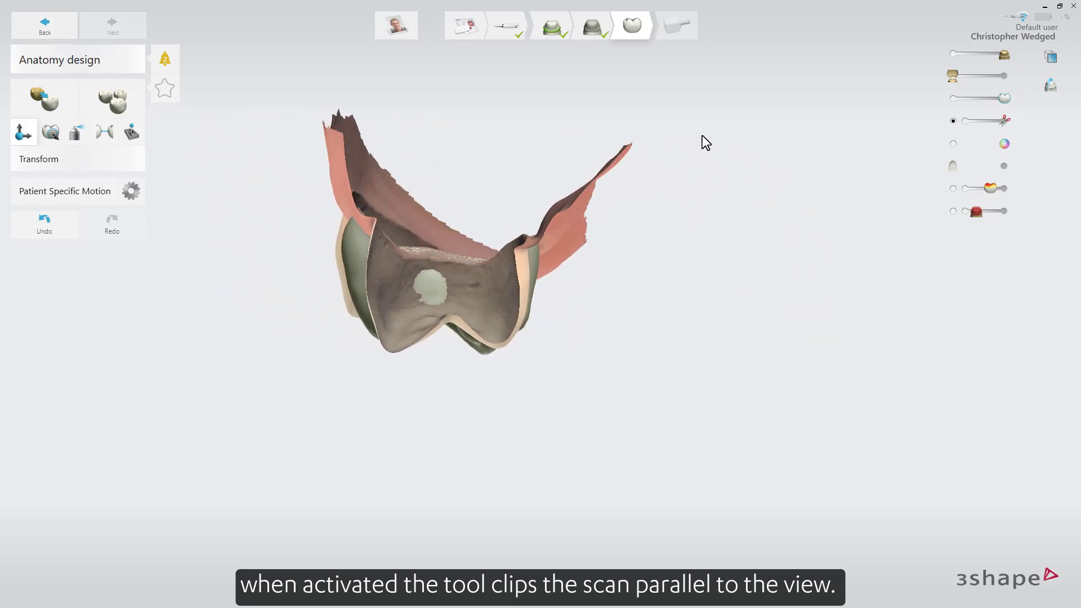
mouse_move(1004, 120)
left_mouse_down()
mouse_move(959, 120)
mouse_move(1012, 120)
left_mouse_up()
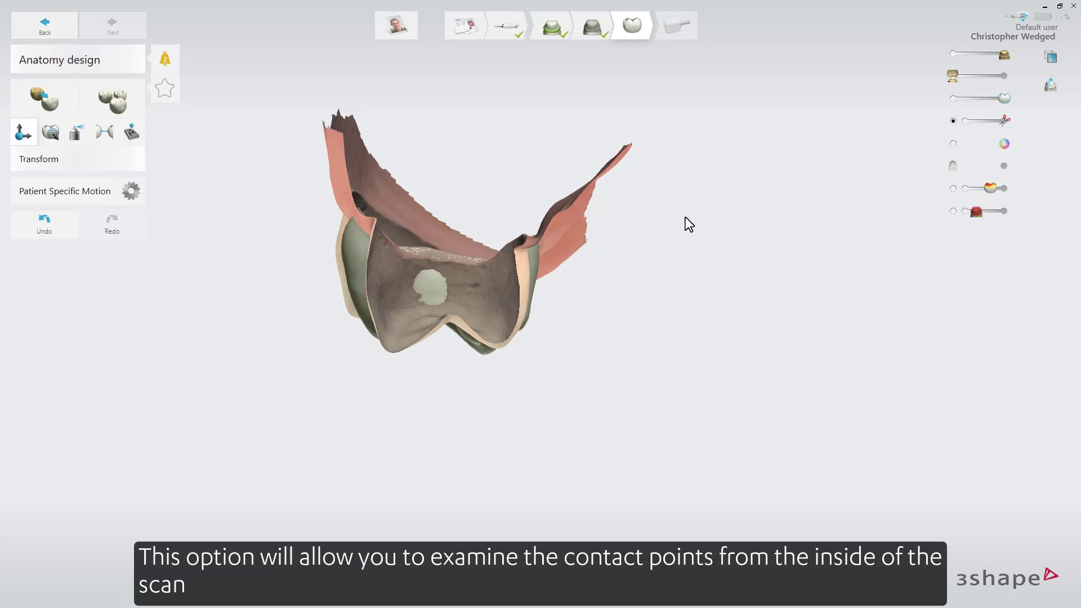
right_click_drag(684, 217, 924, 198)
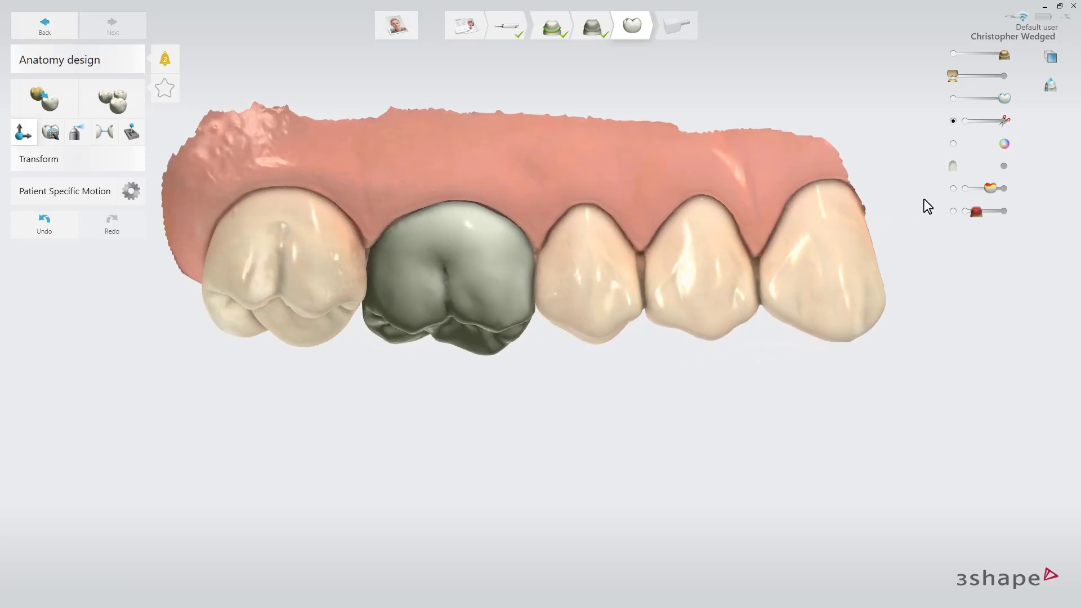
Hide and restore the texture on the scan, and display the crown in a natural tooth colour.
left_click(952, 143)
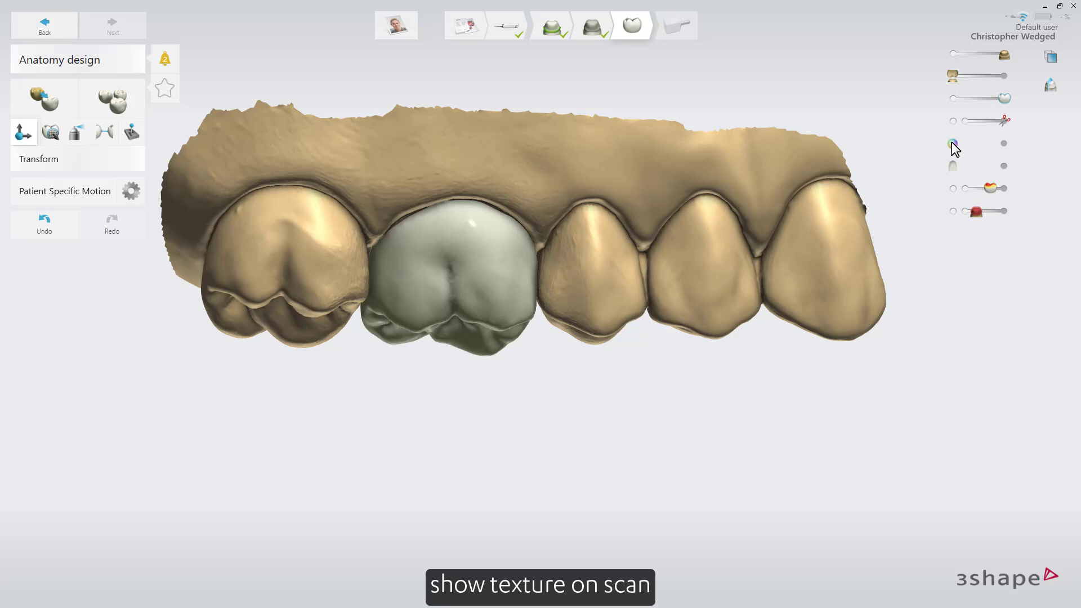
left_click(952, 143)
left_click(1002, 166)
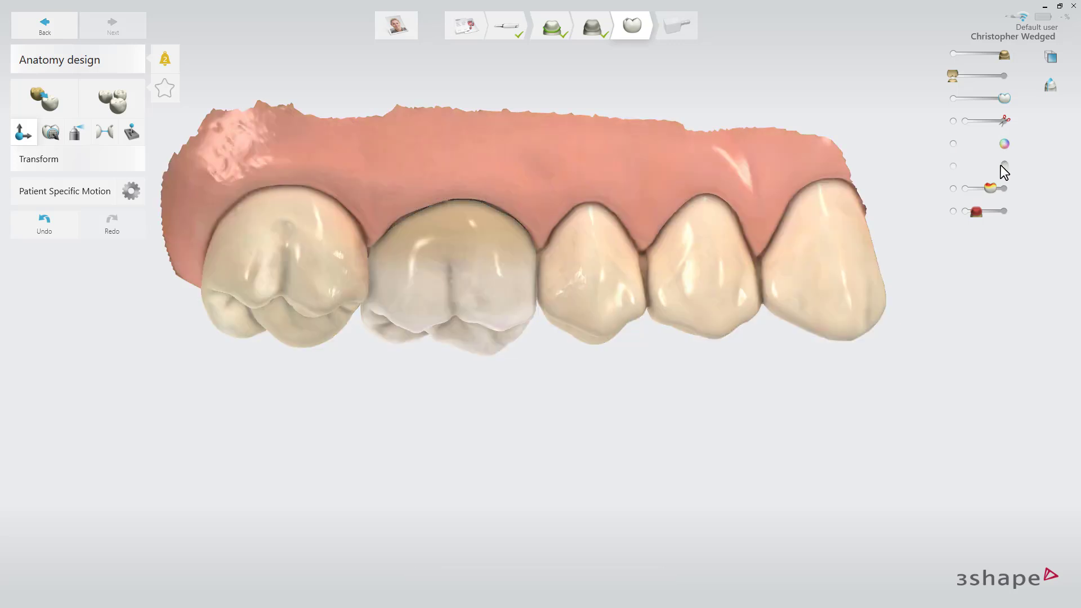
Show the distance map on the crown at full opacity, viewed from the occlusal side.
left_click(952, 188)
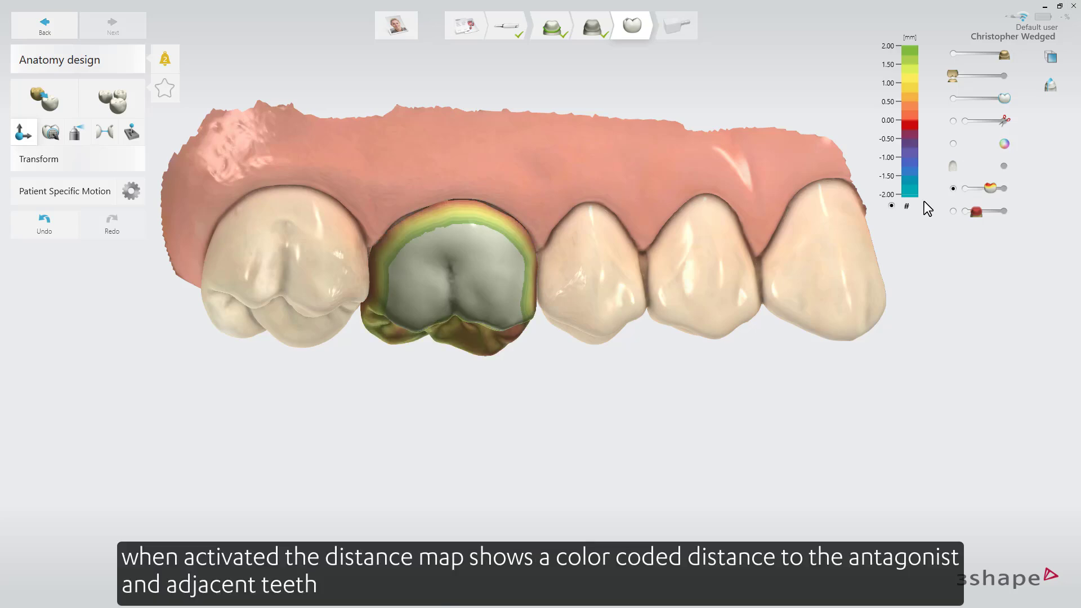
right_click_drag(833, 269, 897, 221)
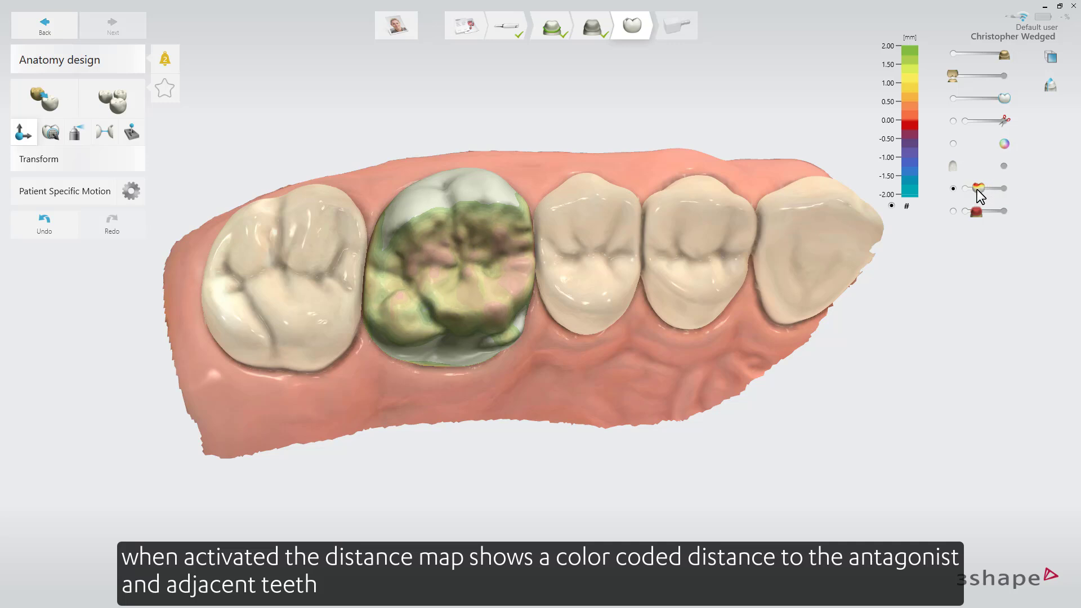
left_click_drag(977, 189, 1009, 191)
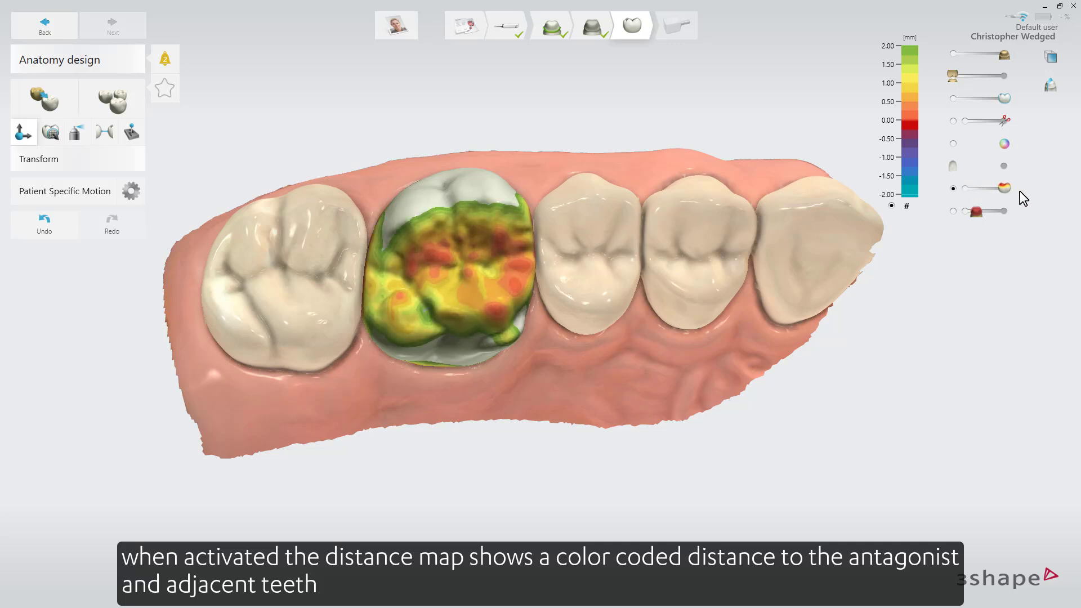
Replace the distance map with the minimum thickness surface and make the crown translucent to check its thickness.
left_click(953, 211)
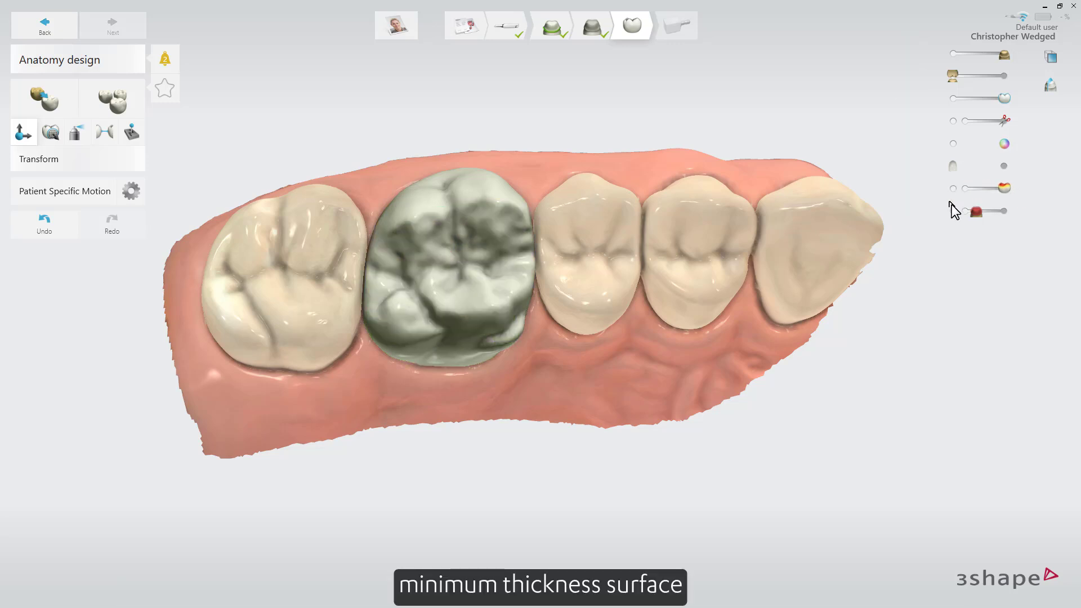
left_click(953, 210)
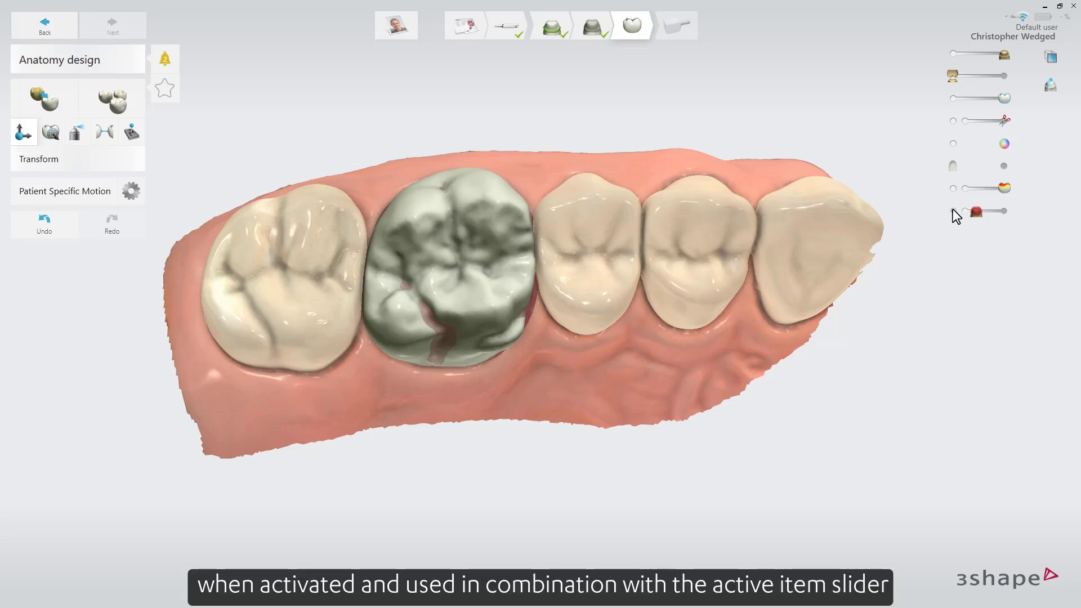
left_click_drag(1001, 98, 965, 103)
right_click_drag(854, 189, 816, 167)
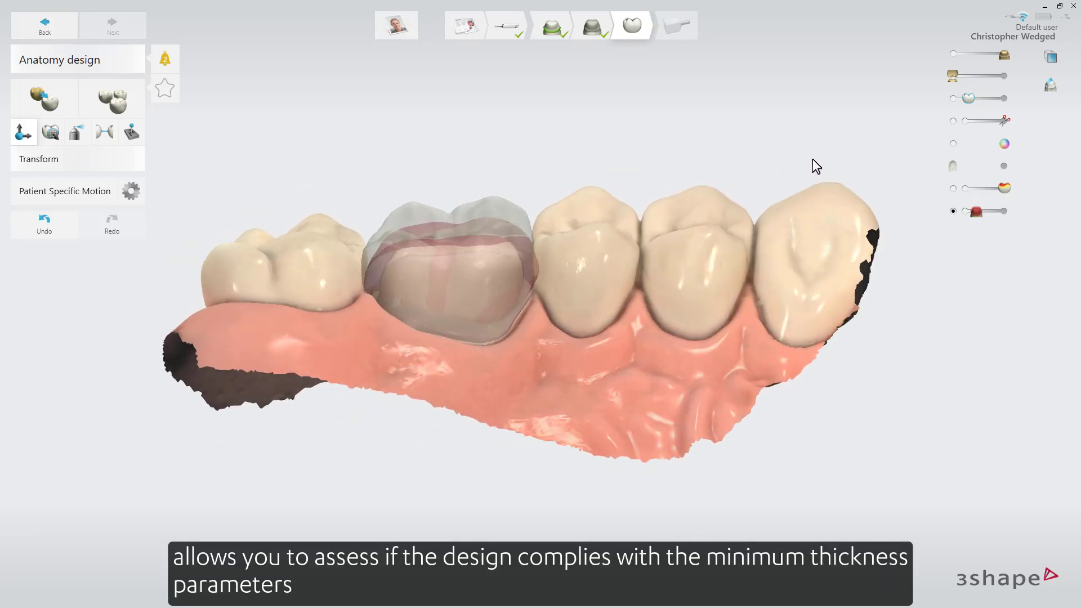
mouse_move(972, 212)
left_mouse_down()
mouse_move(1005, 209)
mouse_move(964, 210)
left_mouse_up()
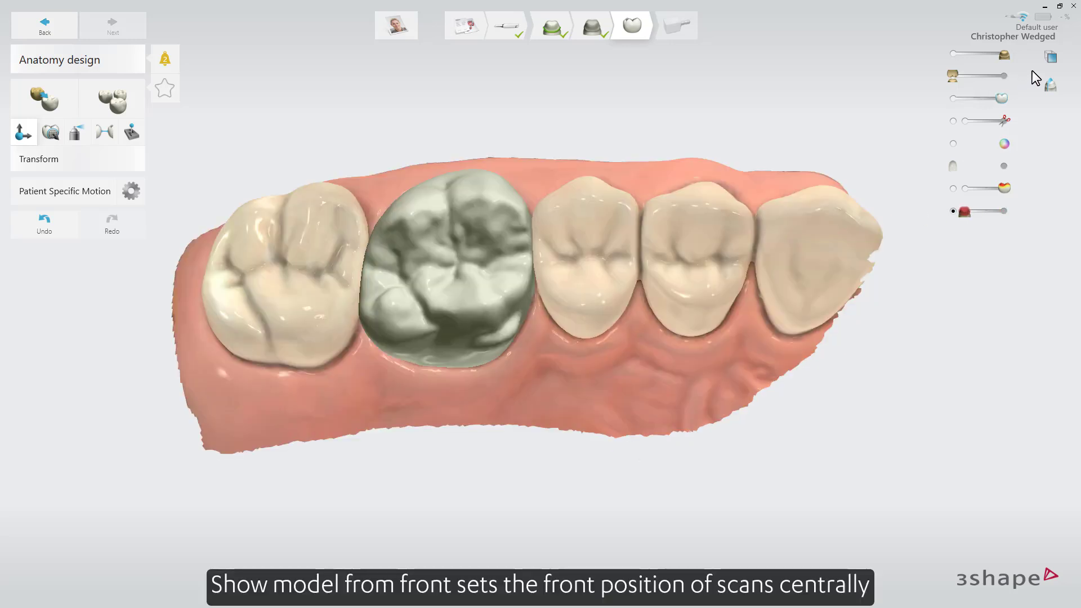
Draw a straight cross-section line through the middle of the crown across the arch, and shift the section along the crown.
left_click(1051, 56)
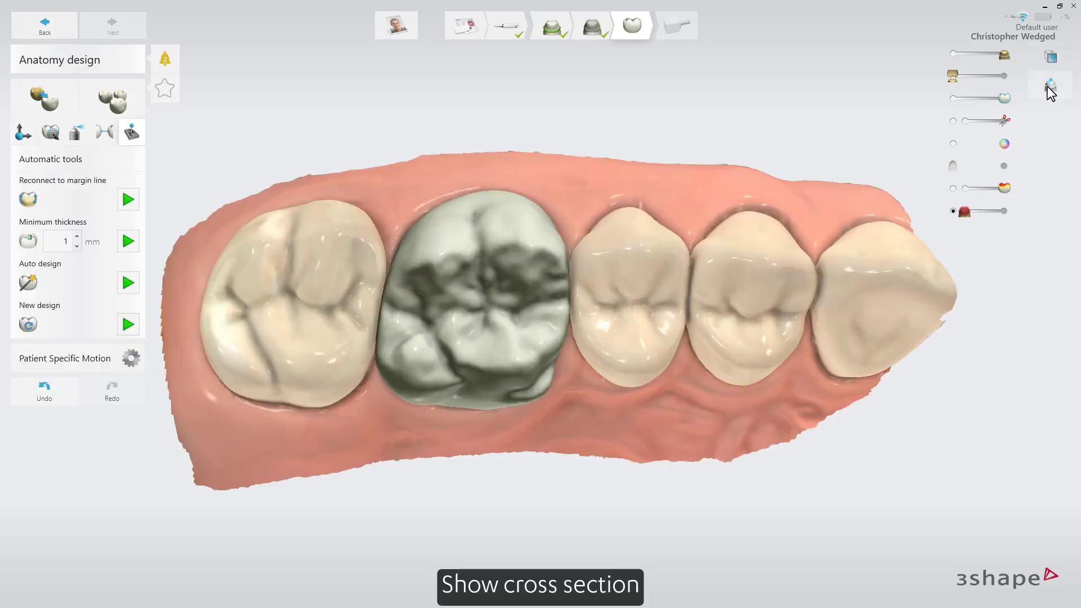
left_click(1050, 86)
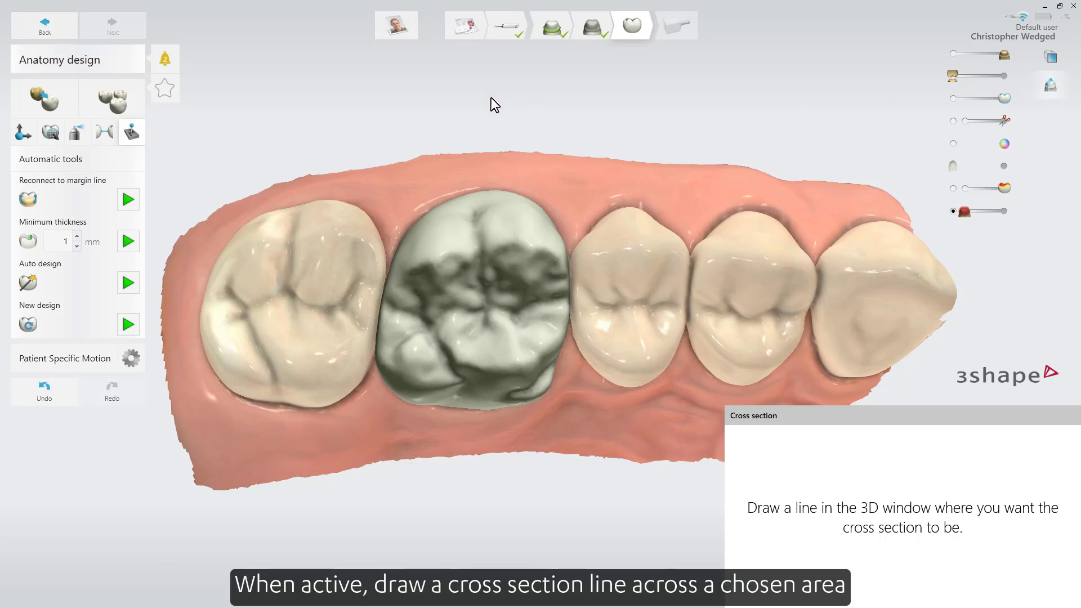
mouse_move(487, 150)
left_mouse_down()
mouse_move(482, 244)
mouse_move(503, 394)
mouse_move(492, 506)
left_mouse_up()
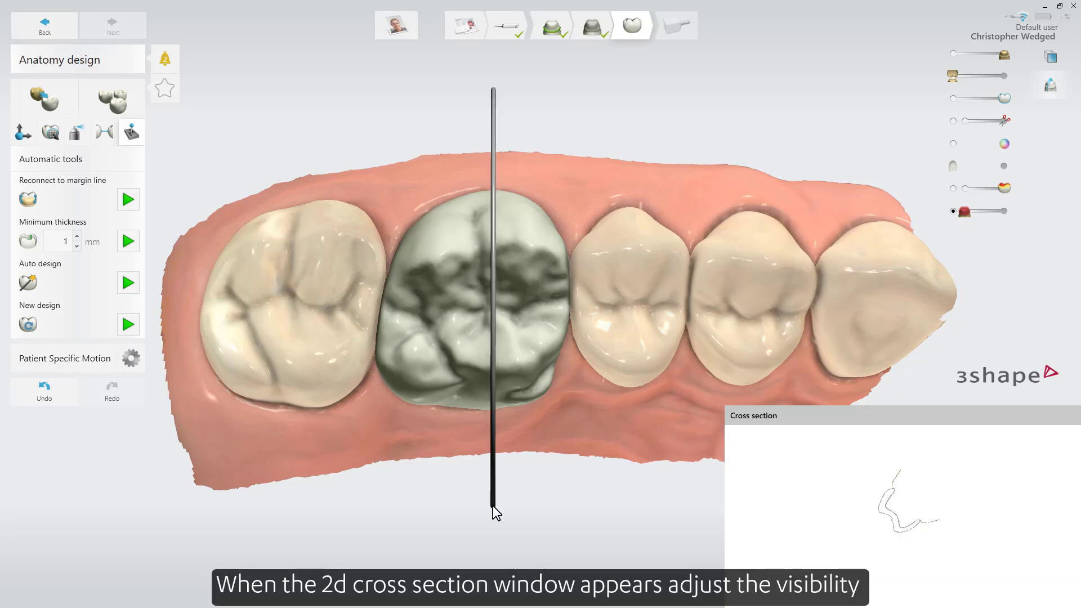
scroll(889, 521, "up", 8)
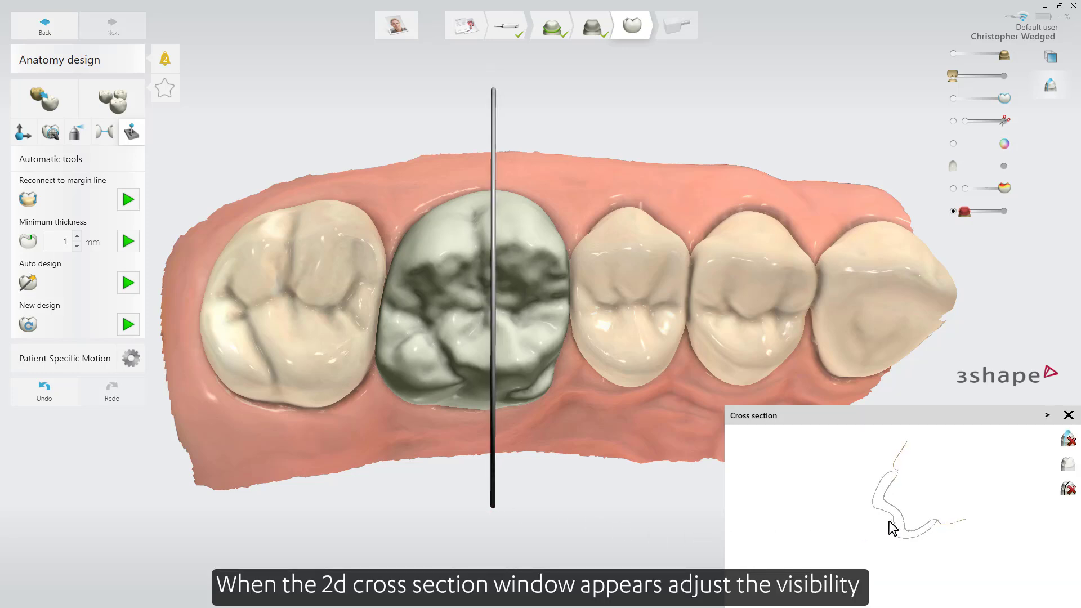
scroll(889, 521, "up", 8)
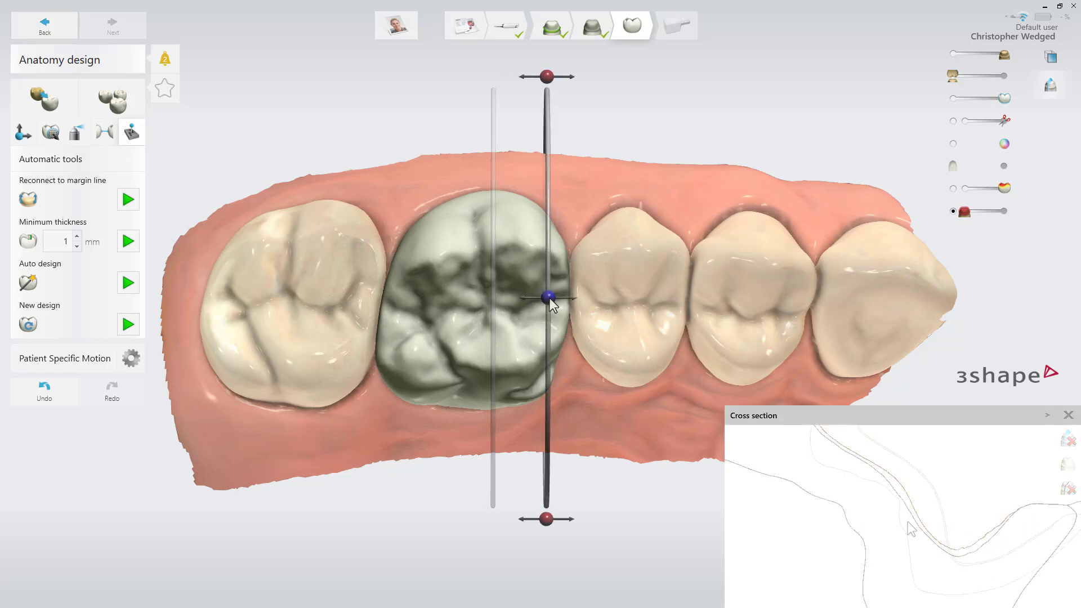
left_click_drag(552, 304, 430, 304)
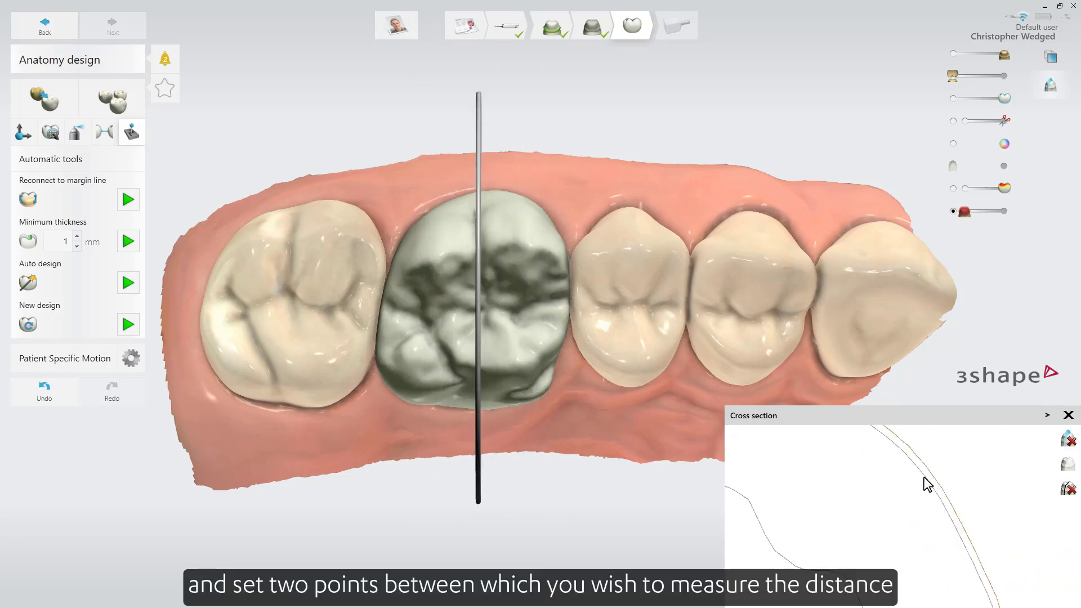
Measure the distance between the two adjacent outlines in the cross section and adjust the measuring points.
left_click(924, 477)
left_click(930, 474)
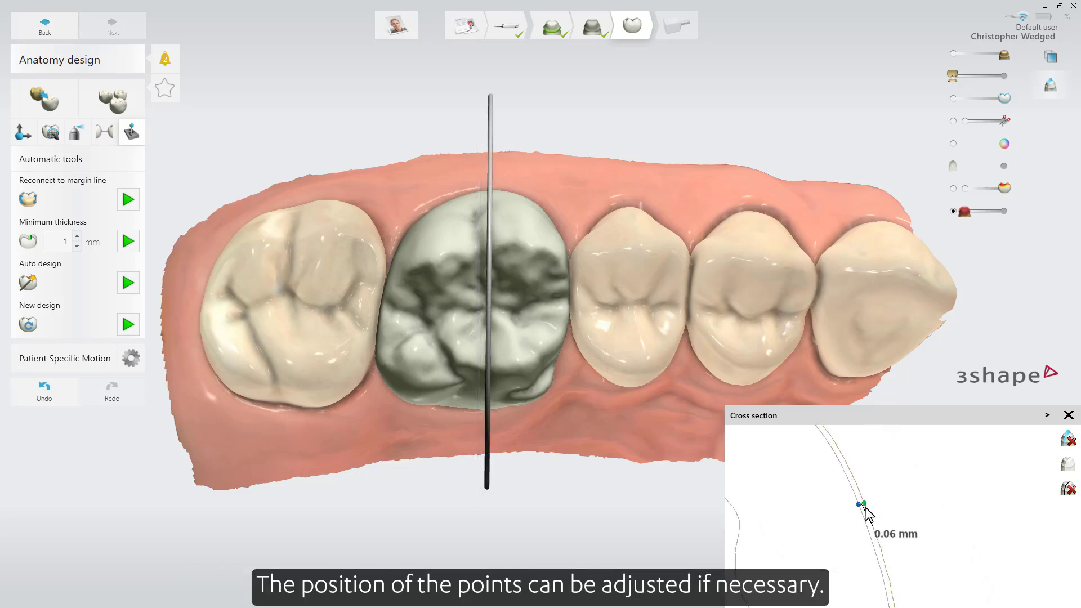
left_click_drag(862, 520, 857, 490)
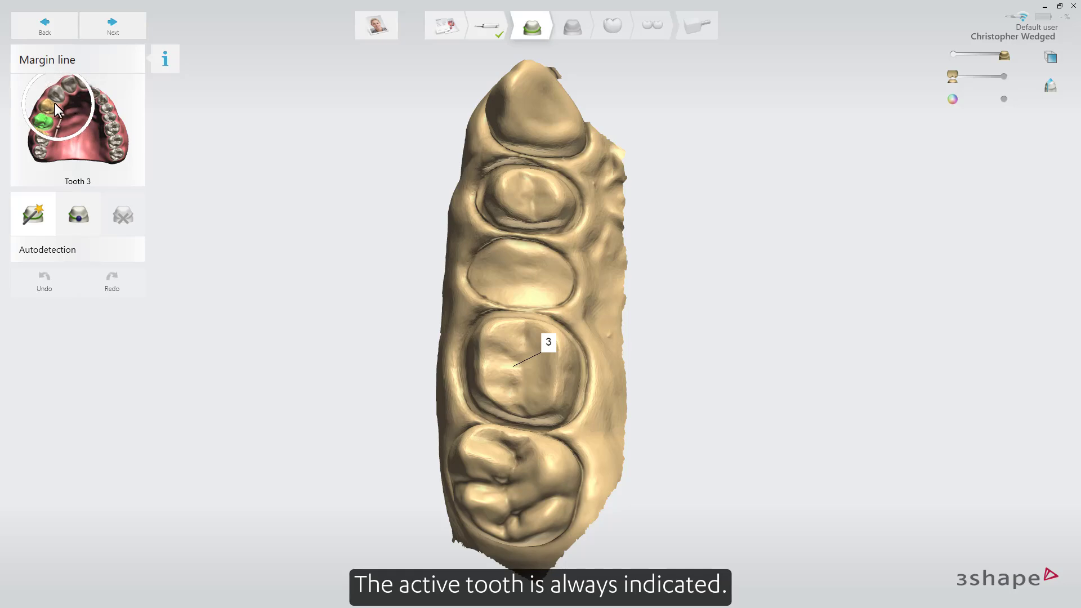
Switch the margin line work on the bridge case to tooth 5 and back to tooth 3.
left_click(53, 103)
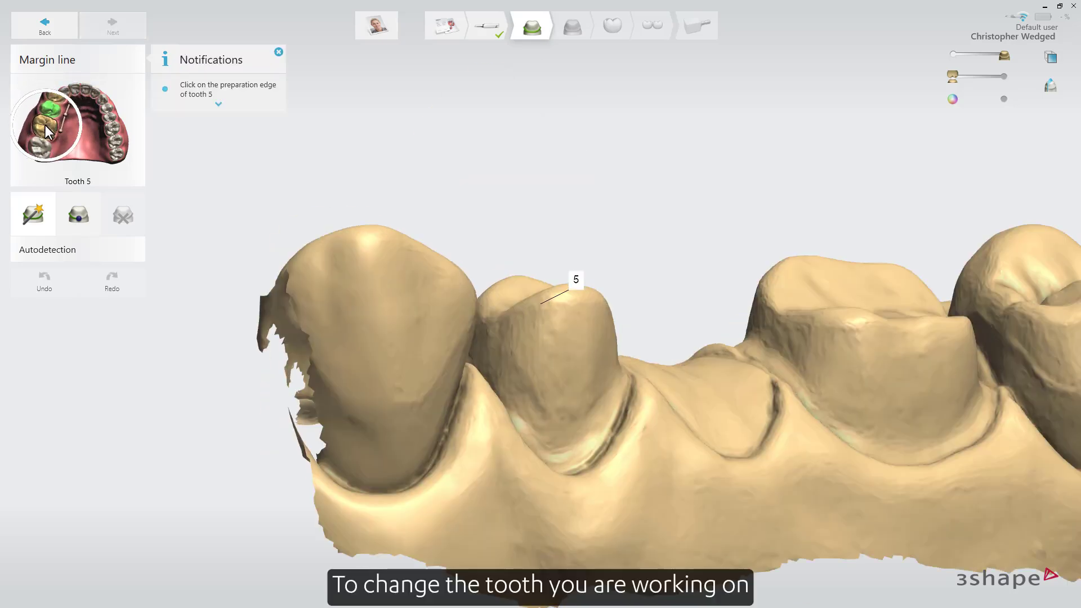
left_click(46, 127)
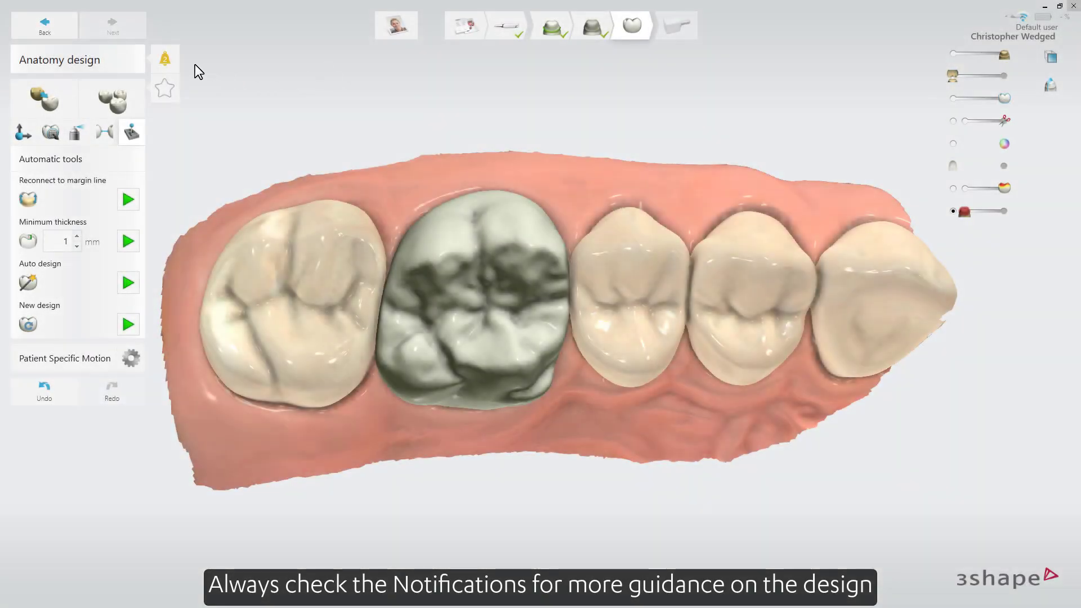
Review the design notifications for tooth 3, accepting the hard adjacent contact and correcting the thin design.
left_click(169, 60)
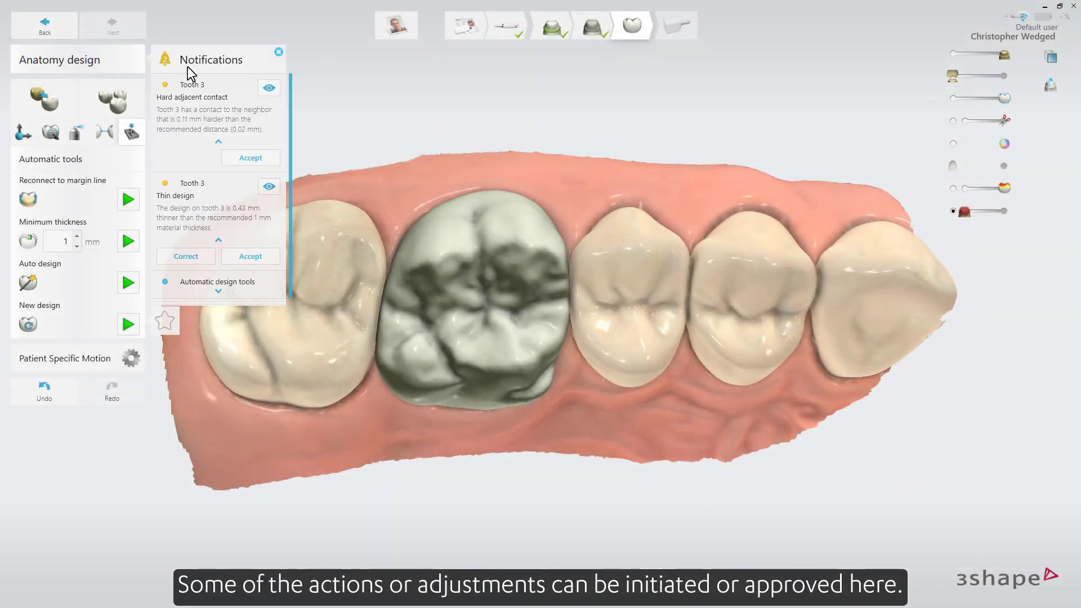
left_click(269, 88)
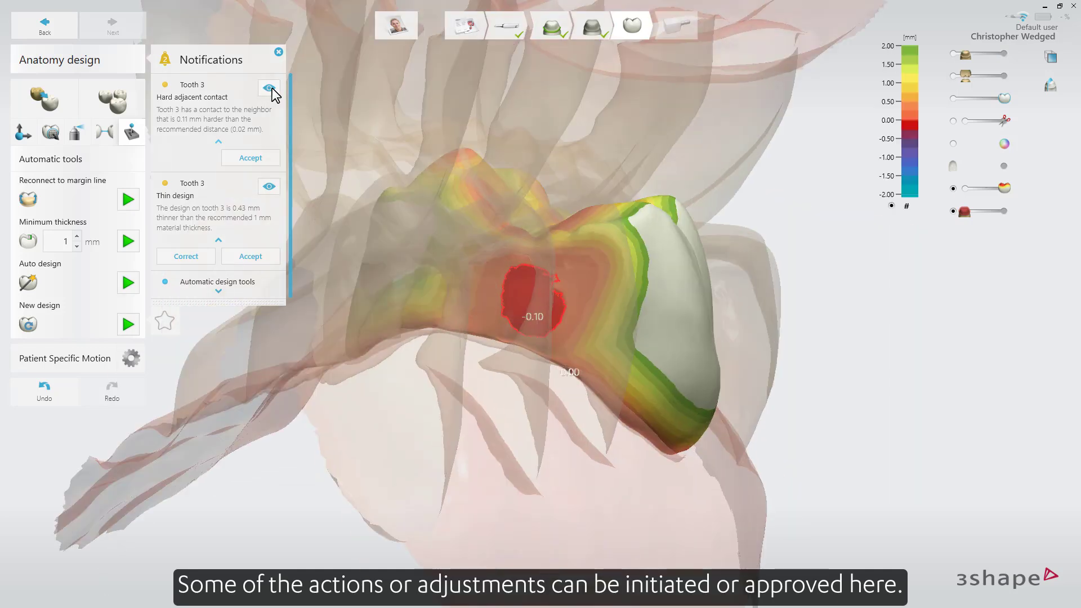
left_click(258, 157)
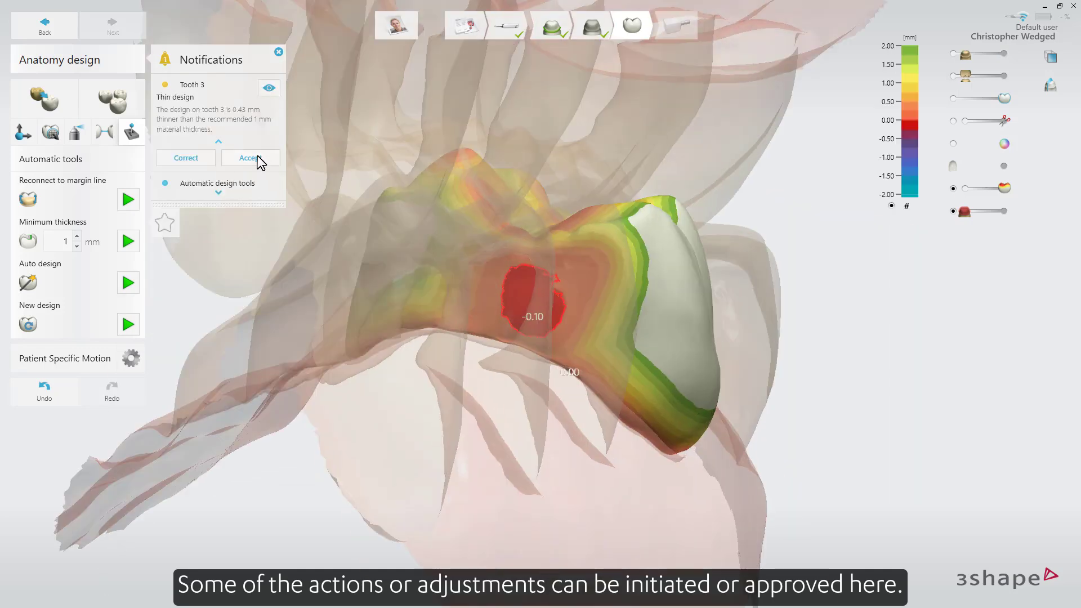
left_click(269, 88)
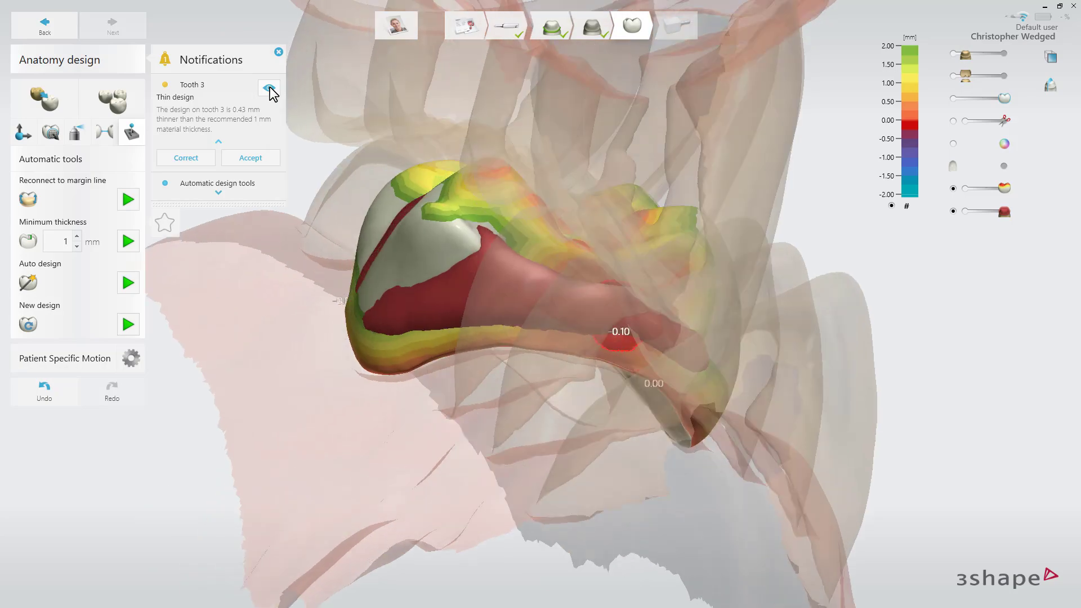
left_click(200, 154)
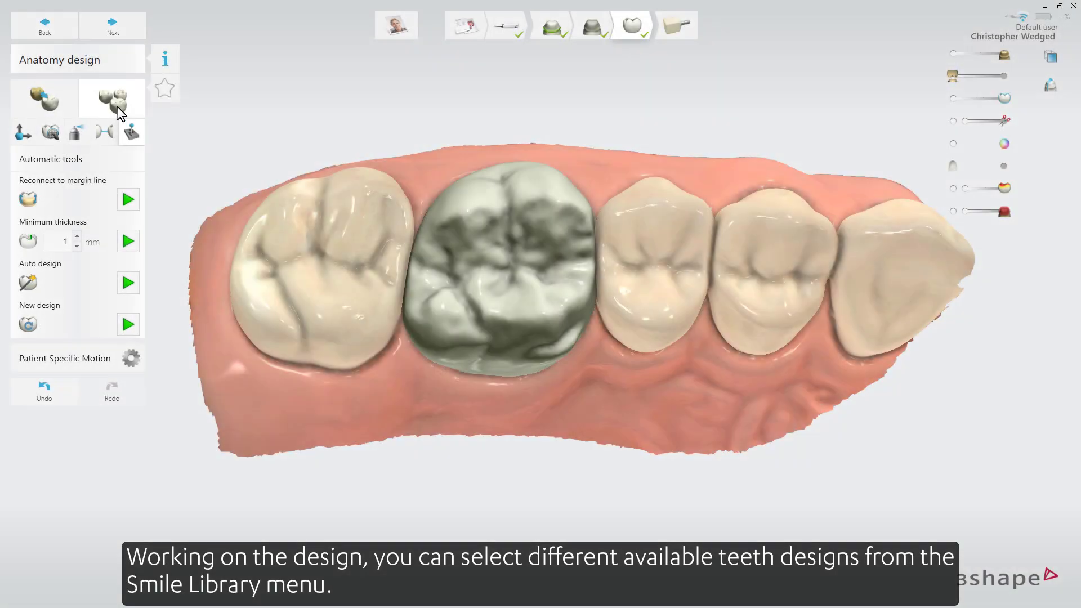
Browse the Smile Library and apply the Allure DS2 RealView design to the crown.
left_click(117, 106)
scroll(395, 121, "down", 3)
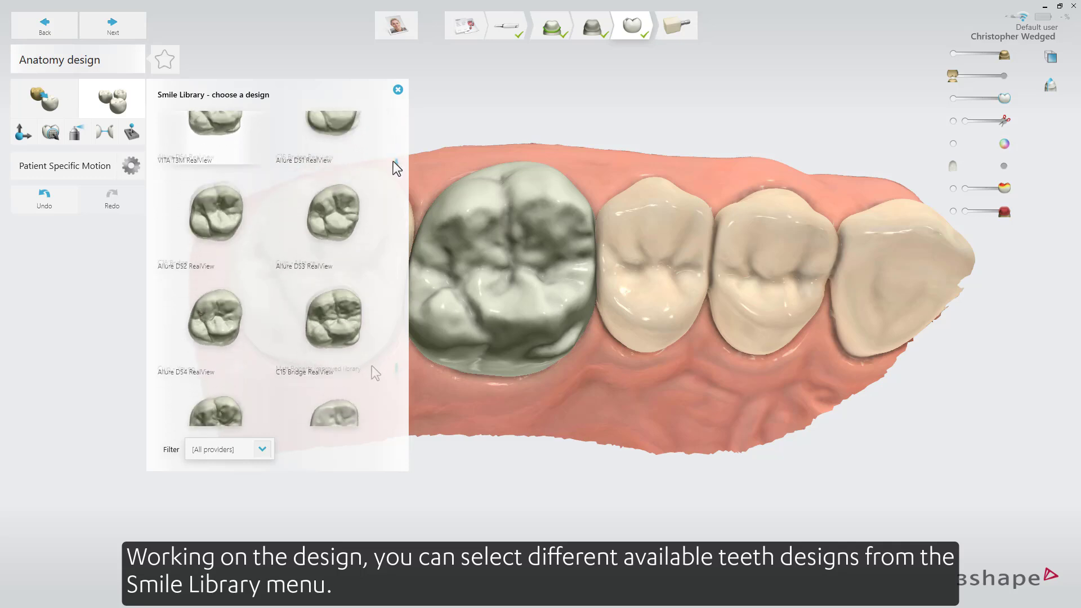
left_click_drag(380, 248, 386, 105)
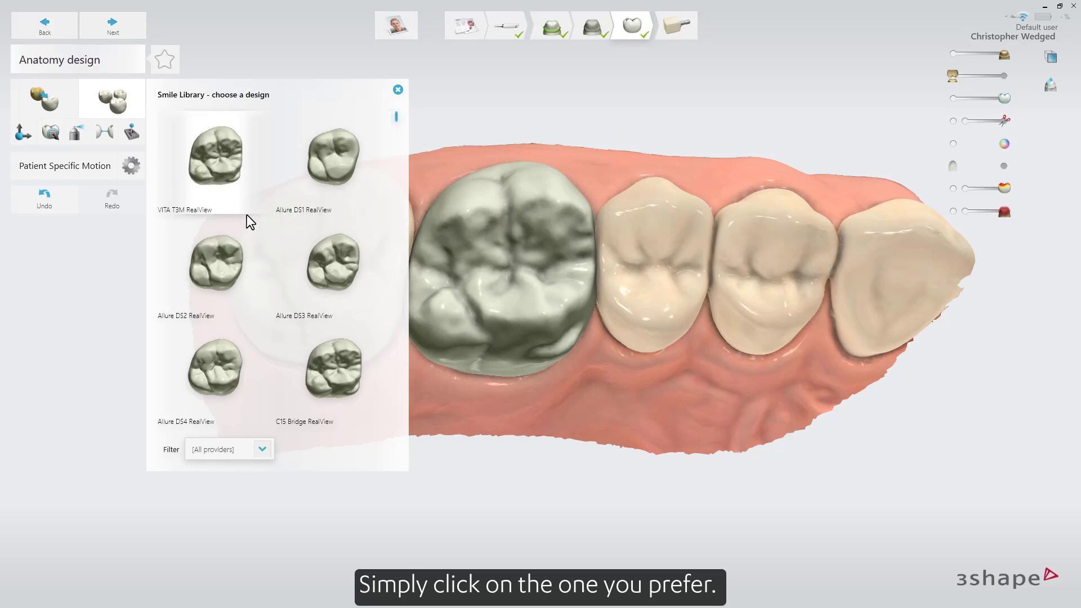
left_click(214, 256)
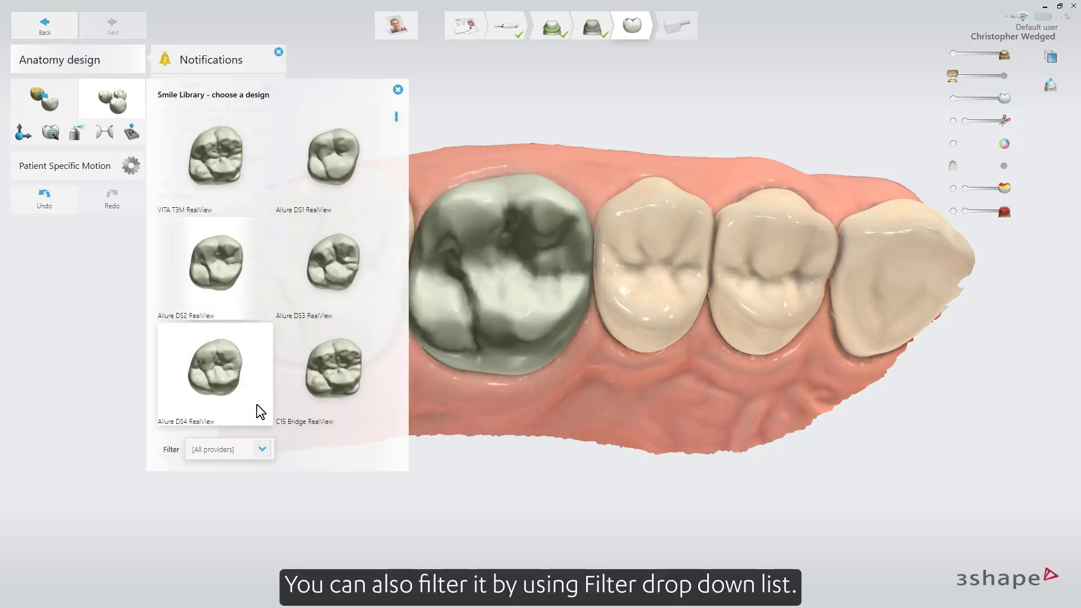
Filter the Smile Library to the provider 3Shape and choose the VITA T3M RealView design.
left_click(263, 451)
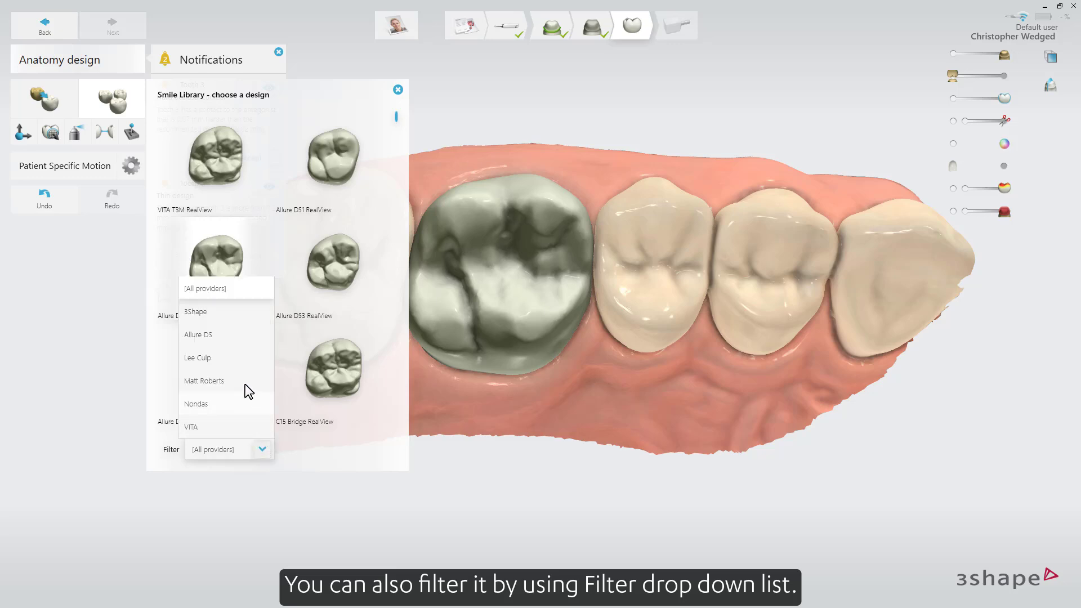
left_click(221, 313)
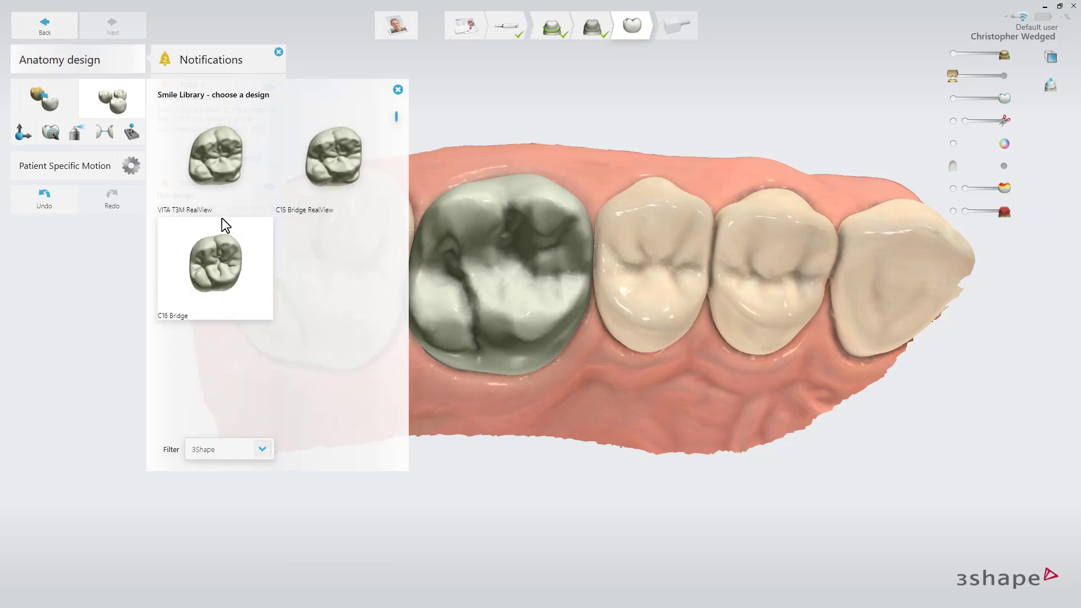
left_click(221, 176)
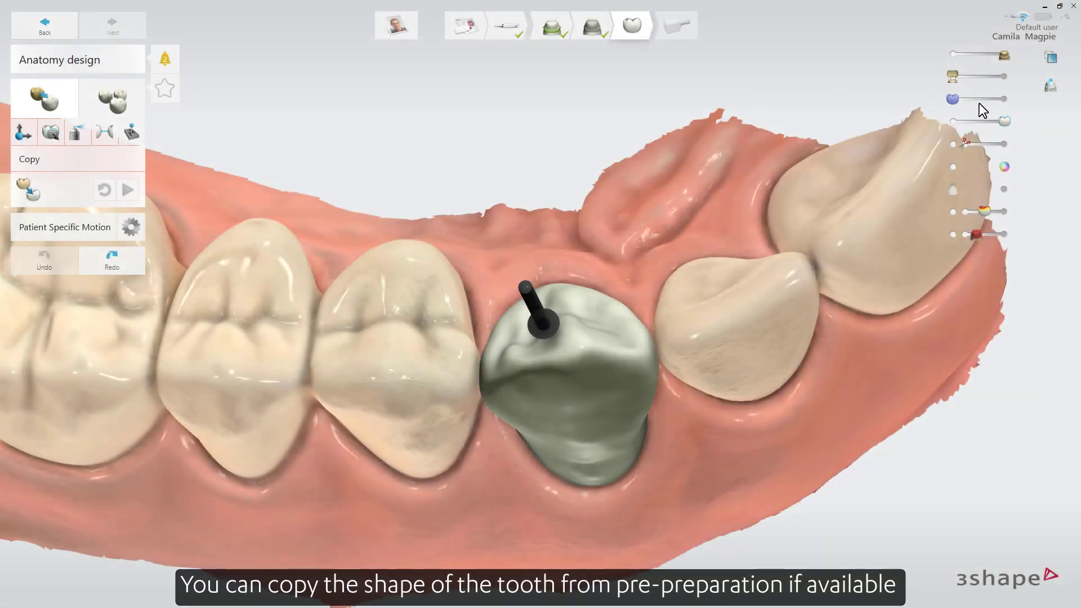
Show the pre-preparation scan and pick its tooth as the shape to copy; in the second case pick the opposite-side molar.
left_click(1001, 99)
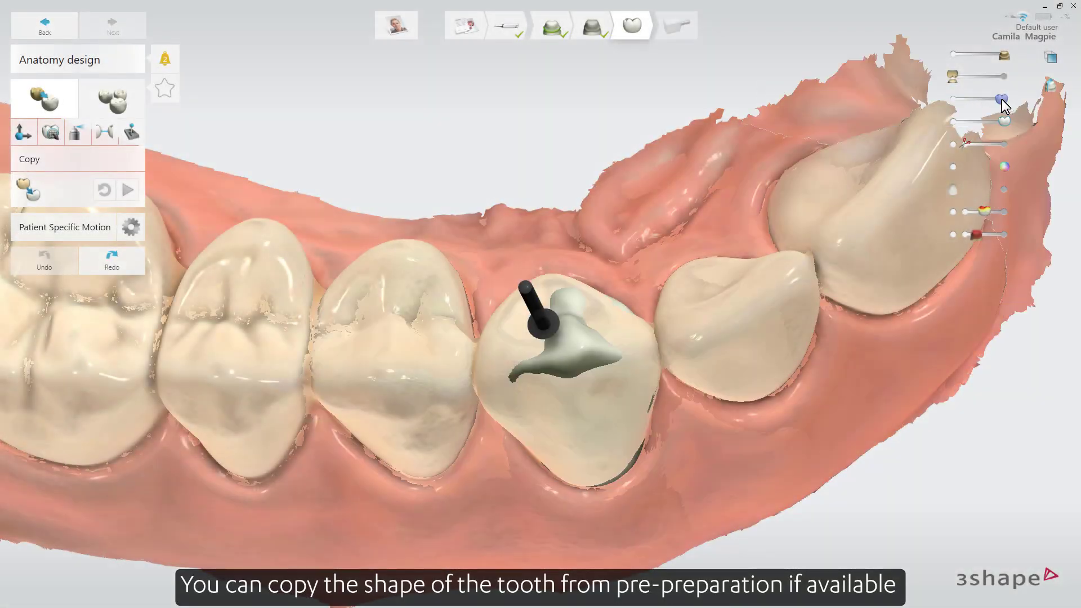
right_click_drag(491, 276, 500, 236)
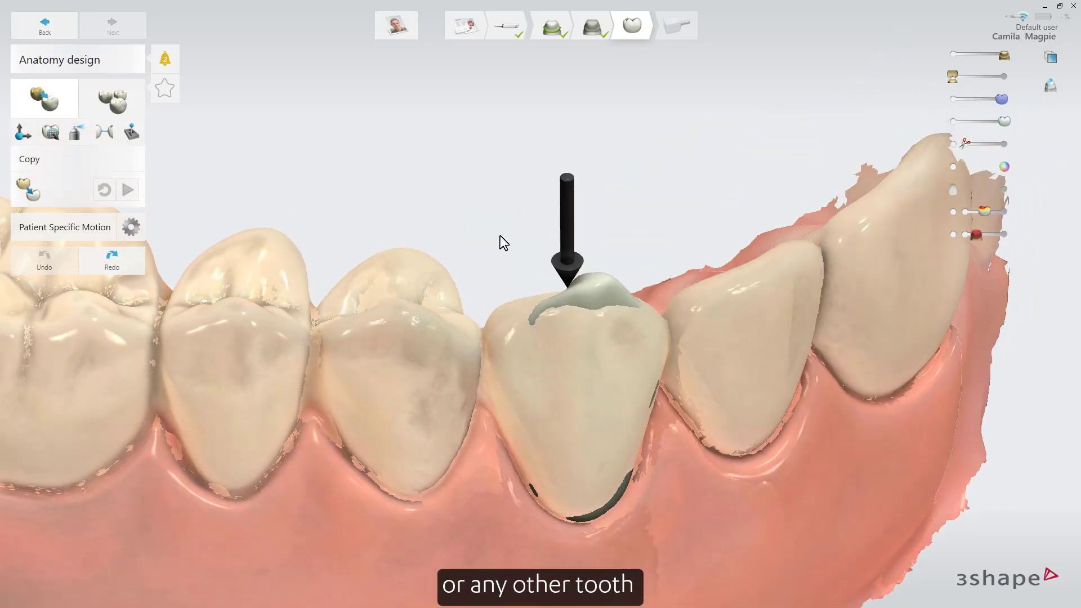
left_click(515, 317)
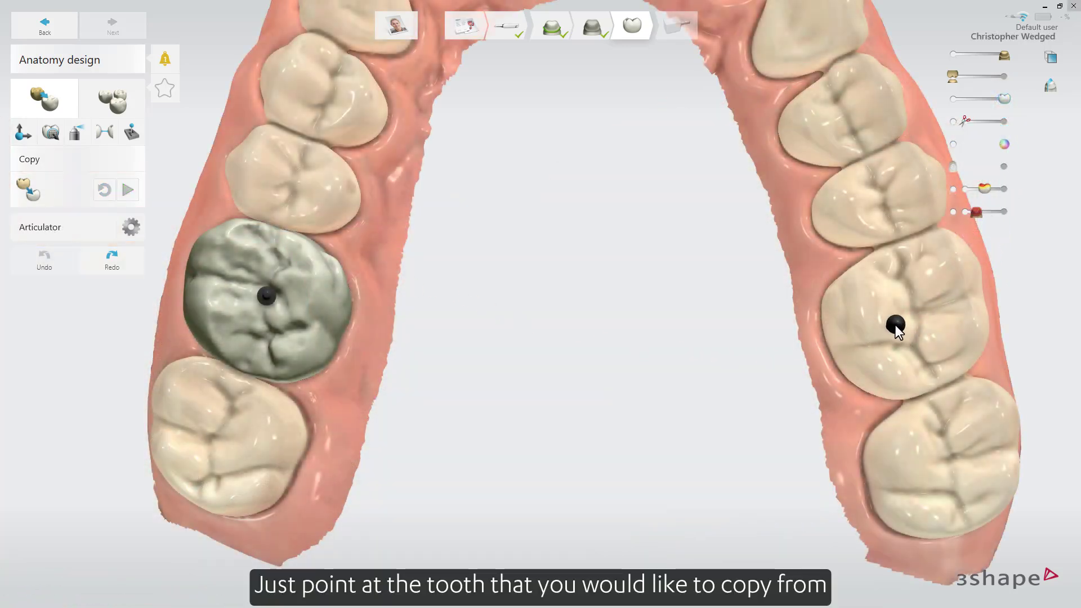
left_click(912, 317)
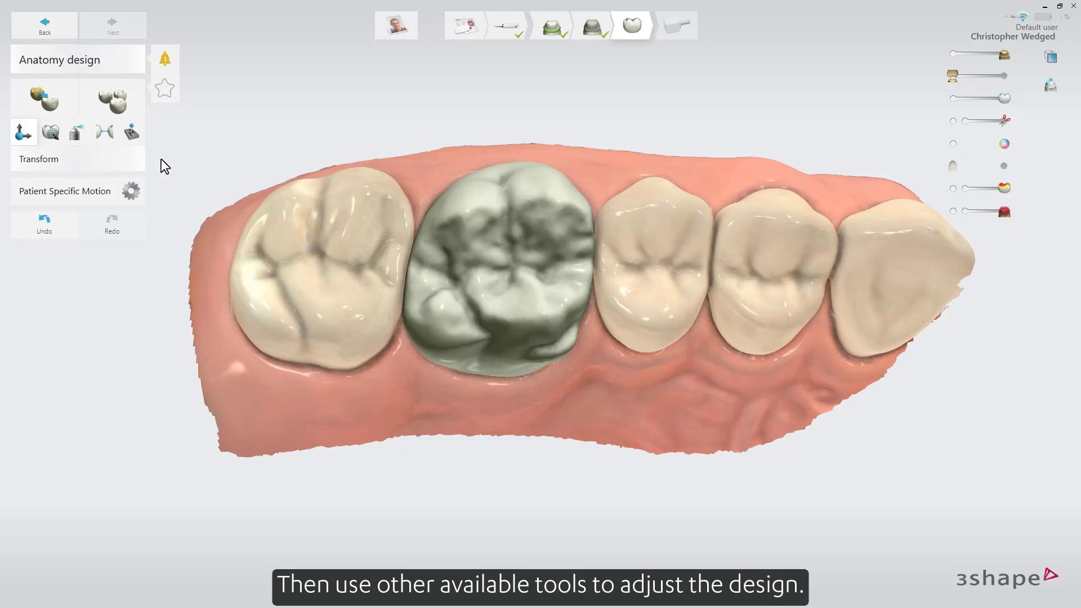
Adjust the crown's position with the Transform tool, using its yellow control sphere beside the premolar and the red control sphere beyond the chewing surface.
left_click_drag(646, 279, 614, 273)
mouse_move(514, 138)
left_mouse_down()
mouse_move(511, 129)
mouse_move(507, 139)
left_mouse_up()
right_click_drag(523, 234, 517, 403)
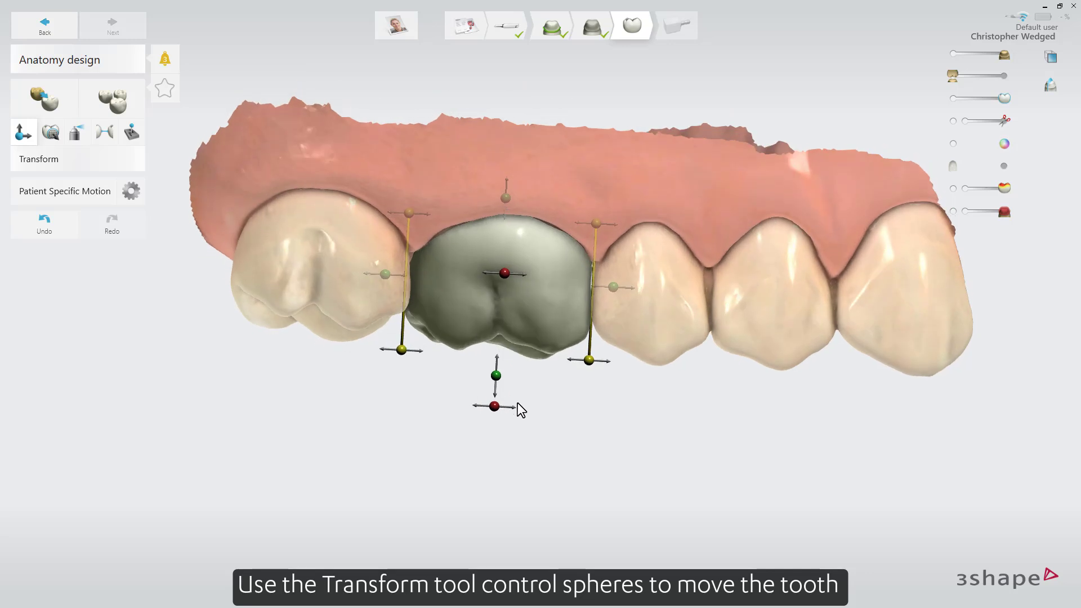
left_click_drag(589, 363, 562, 365)
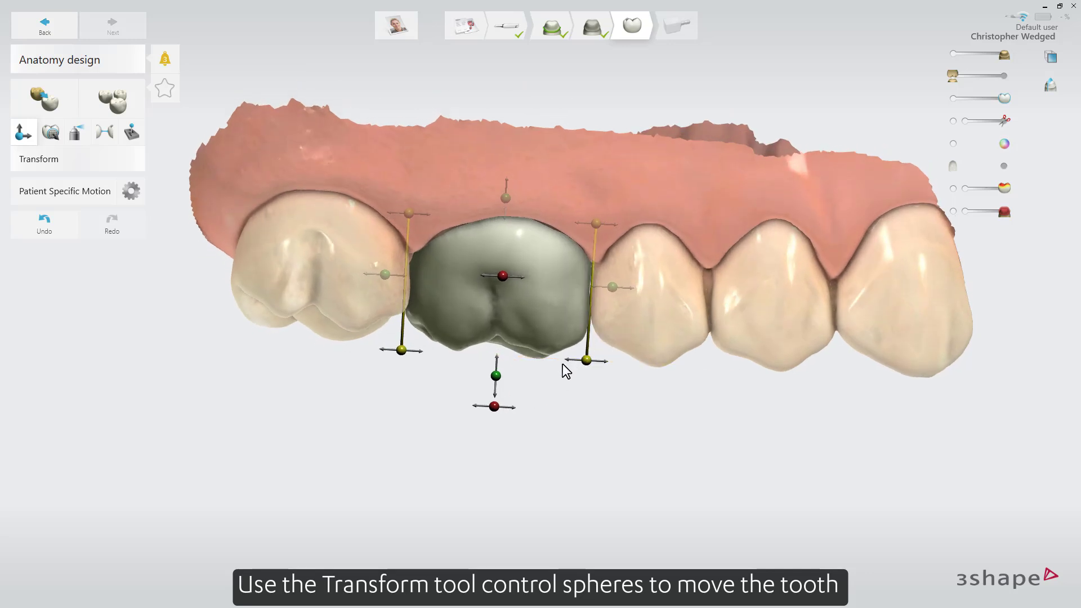
left_click_drag(495, 403, 493, 406)
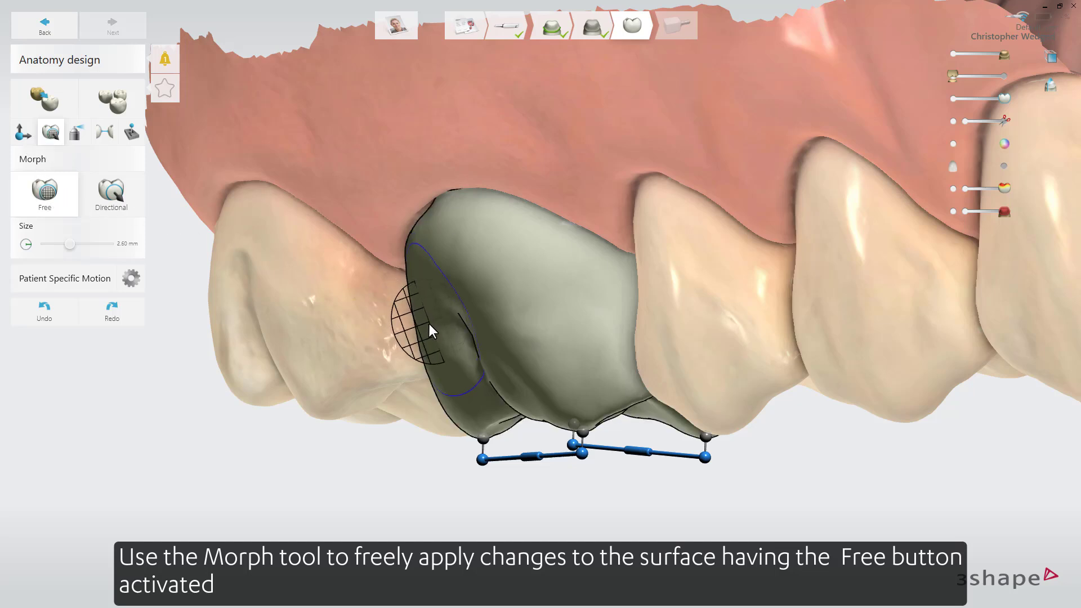
Morph the crown's side next to the rear molar with the Free option, and its outer surface along one line with the Directional option.
mouse_move(429, 328)
left_mouse_down()
mouse_move(418, 329)
mouse_move(423, 354)
left_mouse_up()
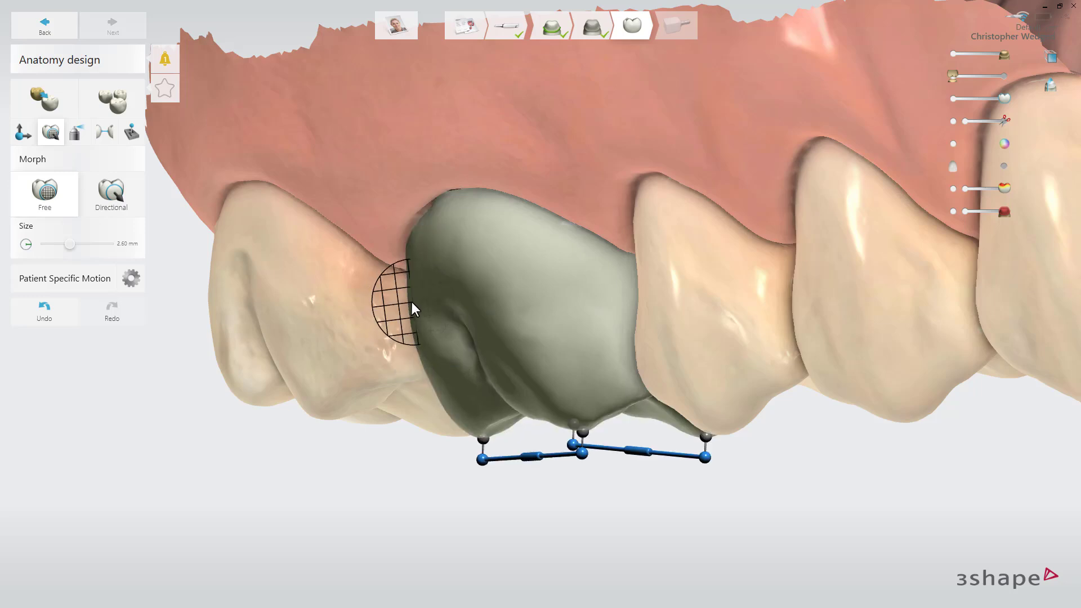
left_click(113, 194)
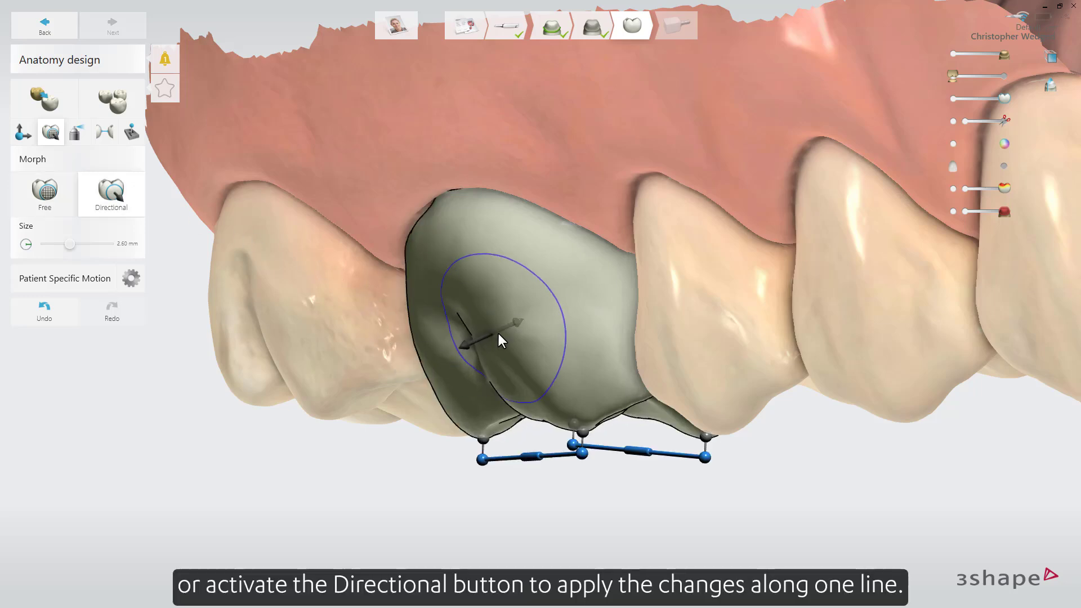
left_click_drag(505, 333, 485, 337)
mouse_move(478, 339)
left_mouse_down()
mouse_move(528, 324)
mouse_move(508, 329)
left_mouse_up()
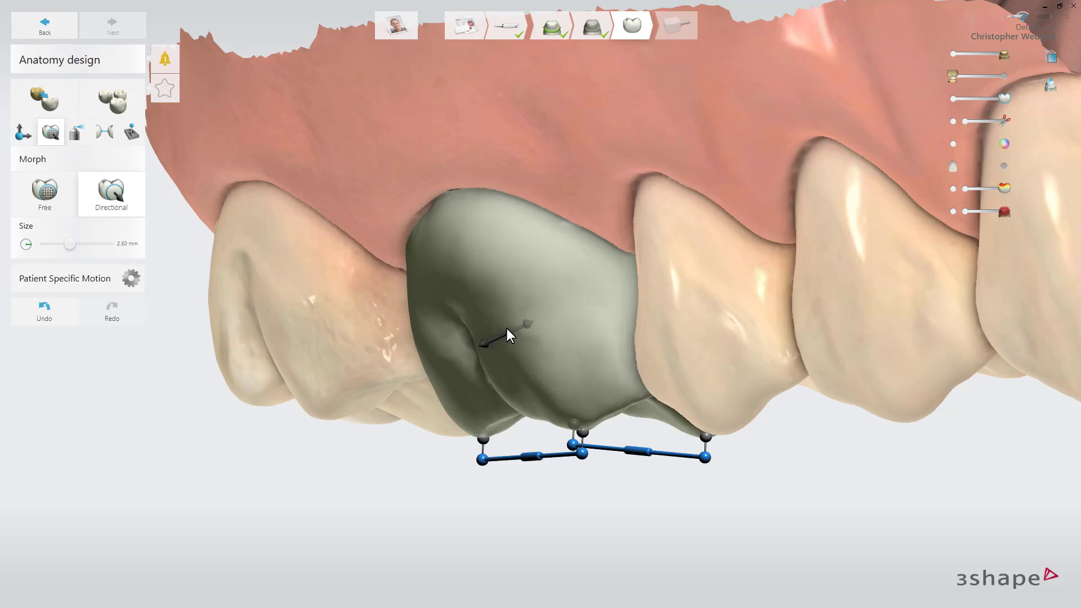
Set the Morph tool's size to 1.80 mm and reposition the control points on the crown's chewing surface.
scroll(507, 328, "down", 5, "shift")
scroll(507, 329, "up", 9, "shift")
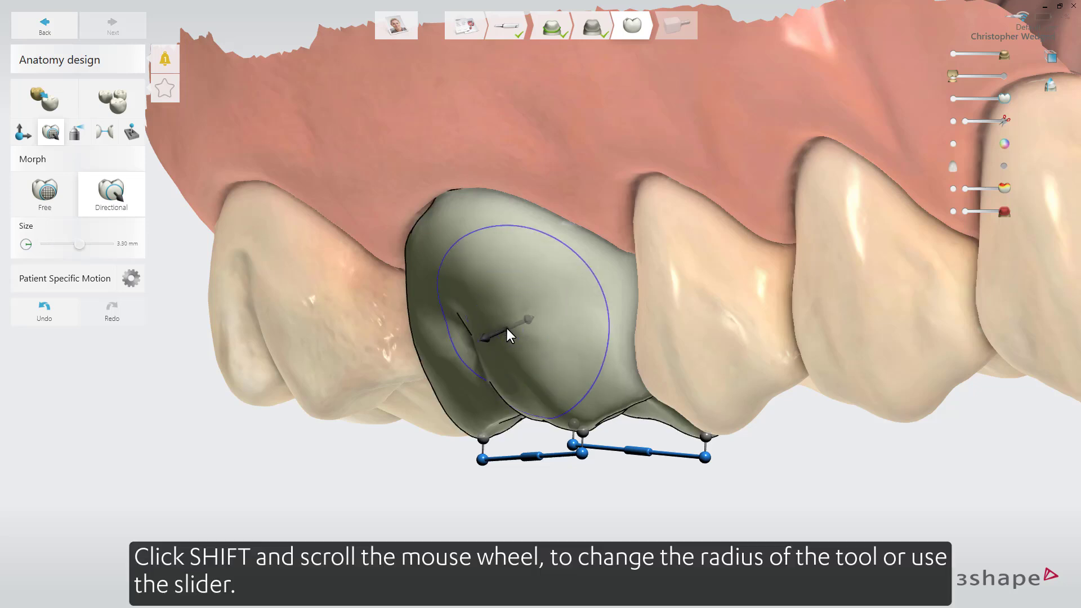
scroll(506, 329, "down", 12, "shift")
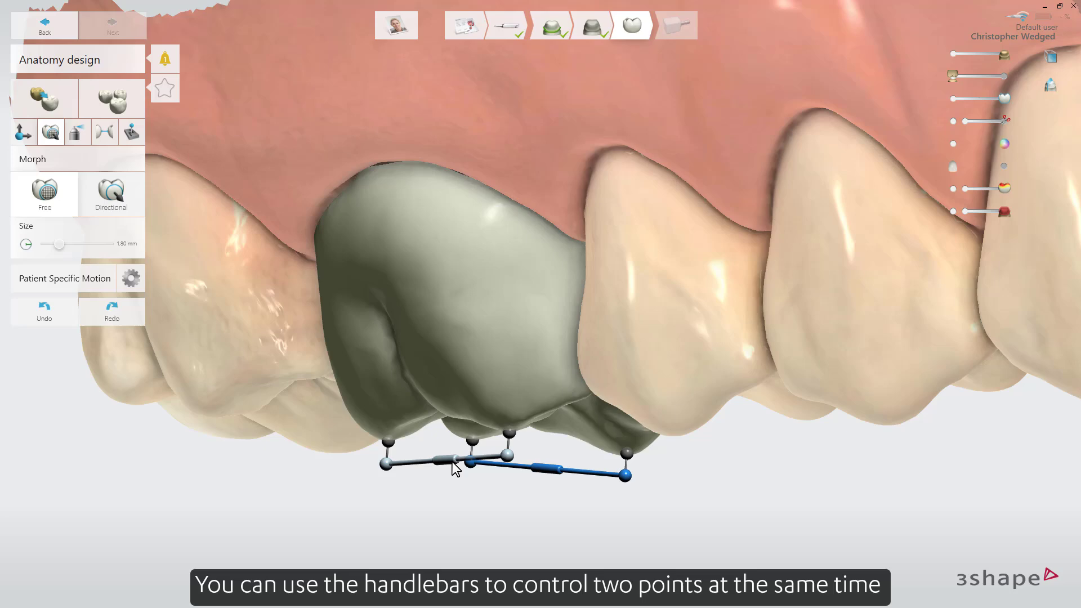
mouse_move(456, 468)
left_mouse_down()
mouse_move(457, 455)
mouse_move(448, 483)
mouse_move(427, 451)
mouse_move(441, 460)
left_mouse_up()
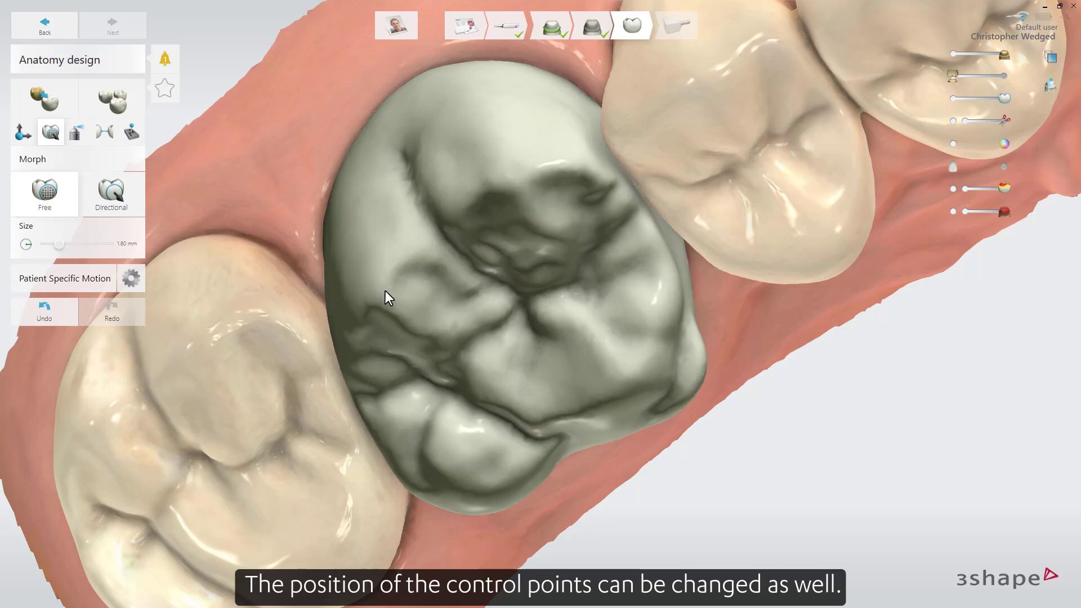
mouse_move(377, 290)
left_mouse_down()
mouse_move(408, 331)
mouse_move(384, 299)
left_mouse_up()
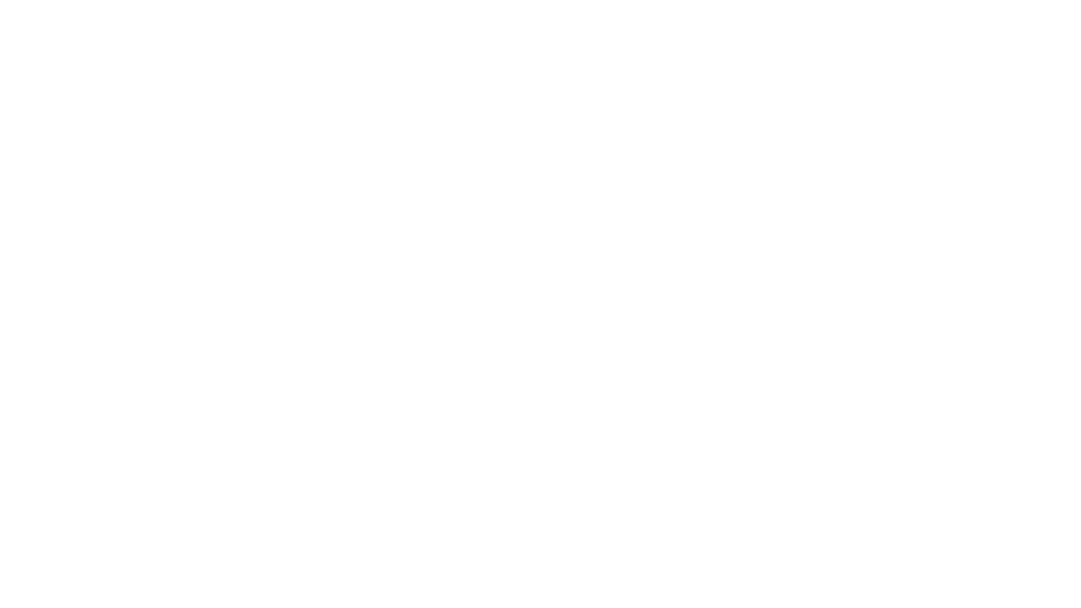
Work the crown with the Wax knife, evening out the bump on its lower edge and smoothing the central chewing surface.
left_click(76, 132)
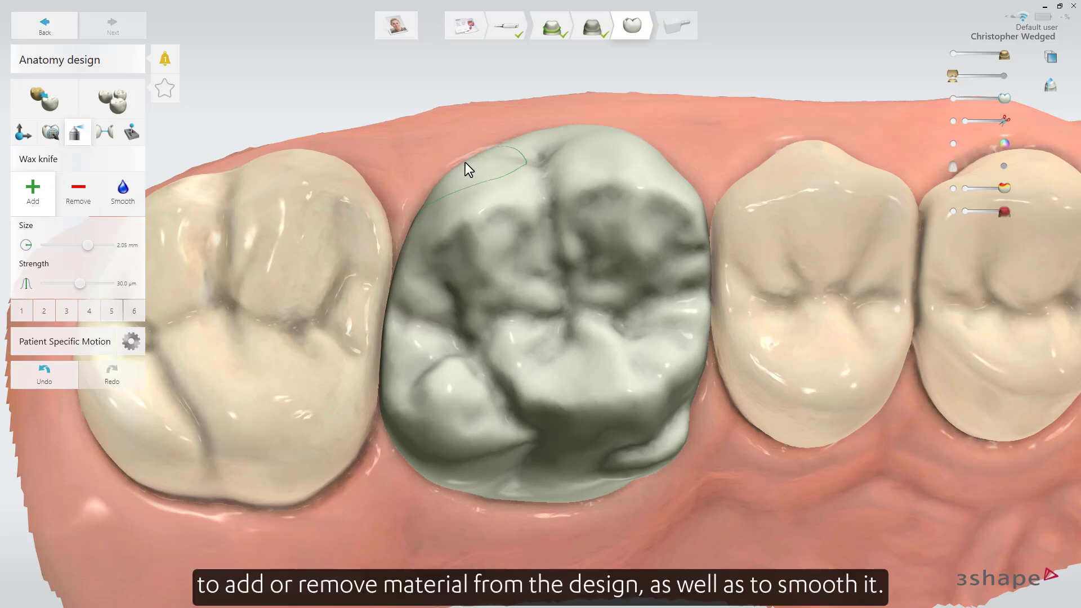
left_click_drag(671, 435, 625, 463)
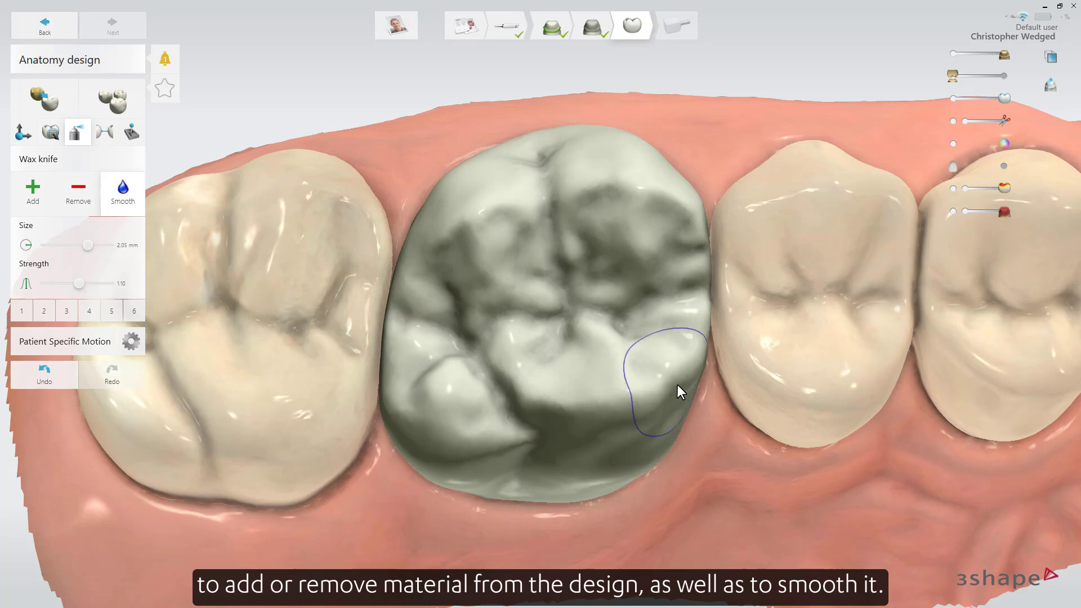
mouse_move(563, 237)
left_mouse_down()
mouse_move(549, 330)
mouse_move(658, 313)
left_mouse_up()
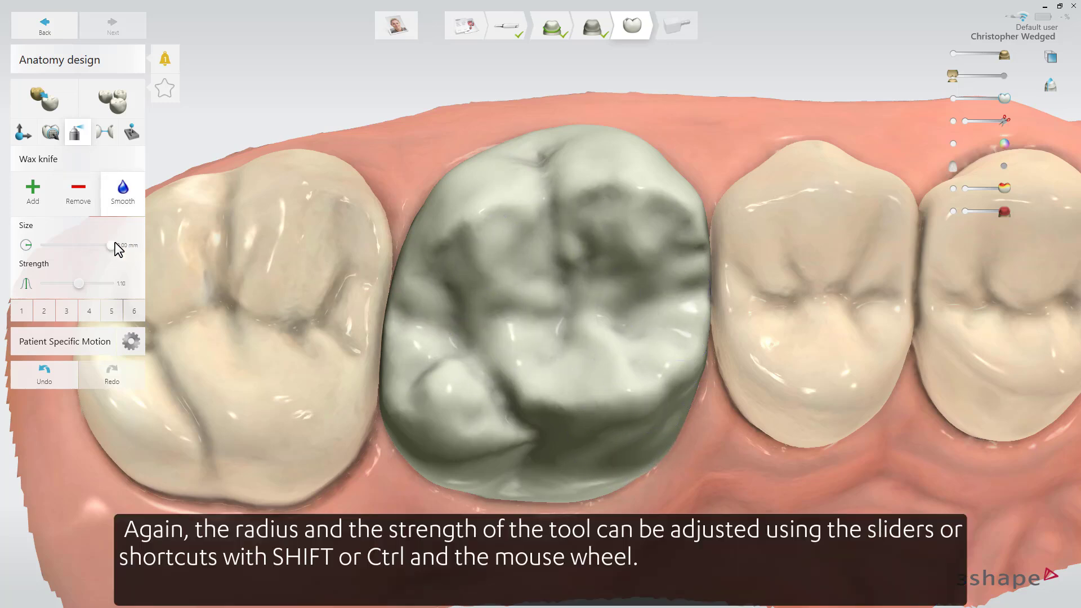
Try different Wax knife sizes for smoothing the crown, from 0.25 mm up to 1.30 mm and down to 0.75 mm.
left_click_drag(115, 244, 35, 244)
scroll(513, 297, "up", 10, "shift")
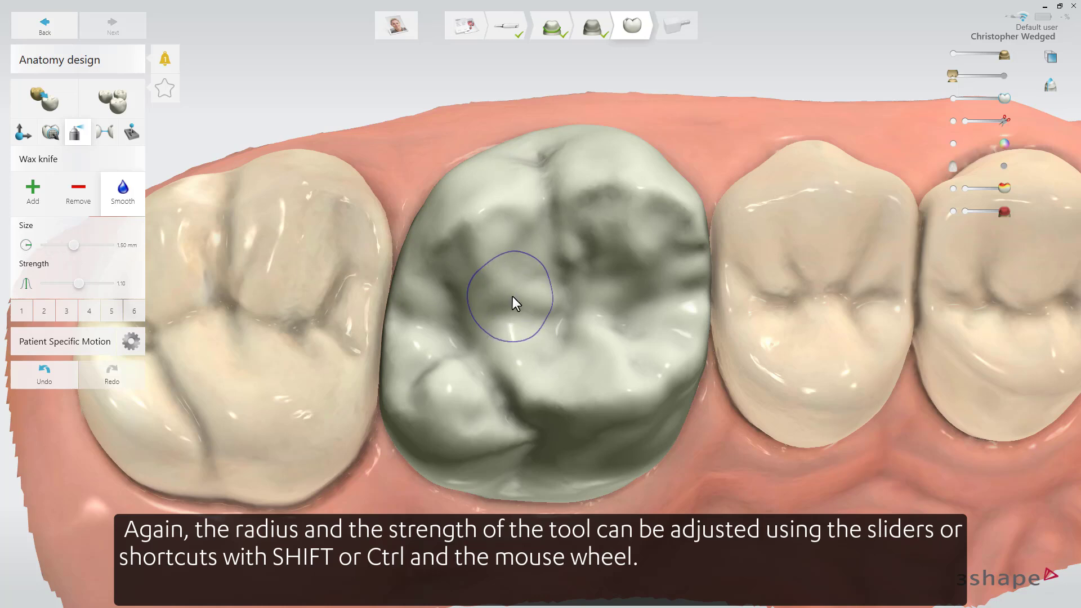
scroll(512, 296, "down", 8, "shift")
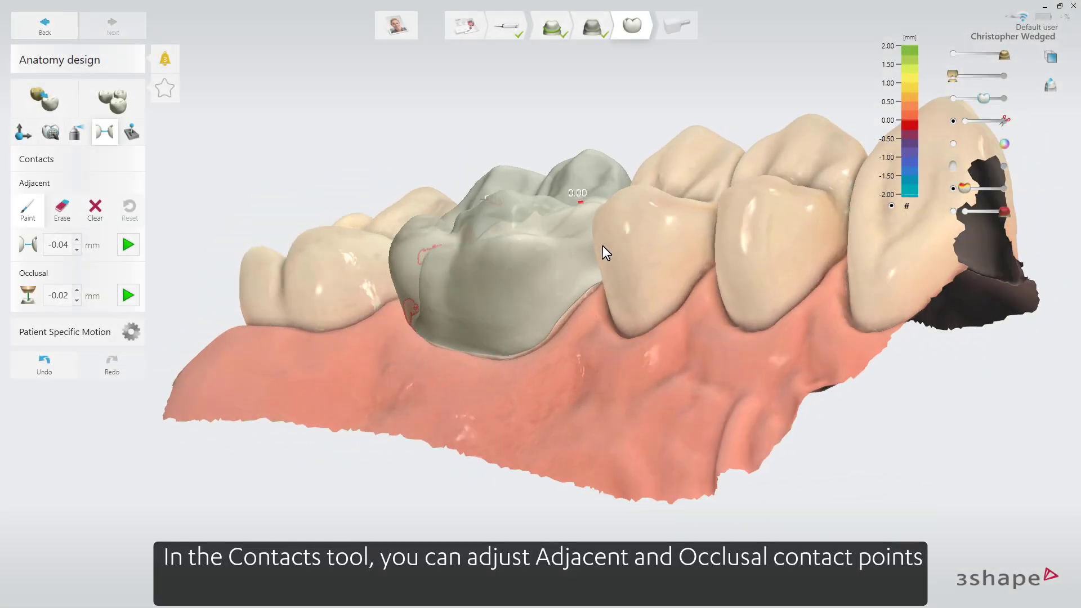
right_click_drag(602, 246, 728, 175)
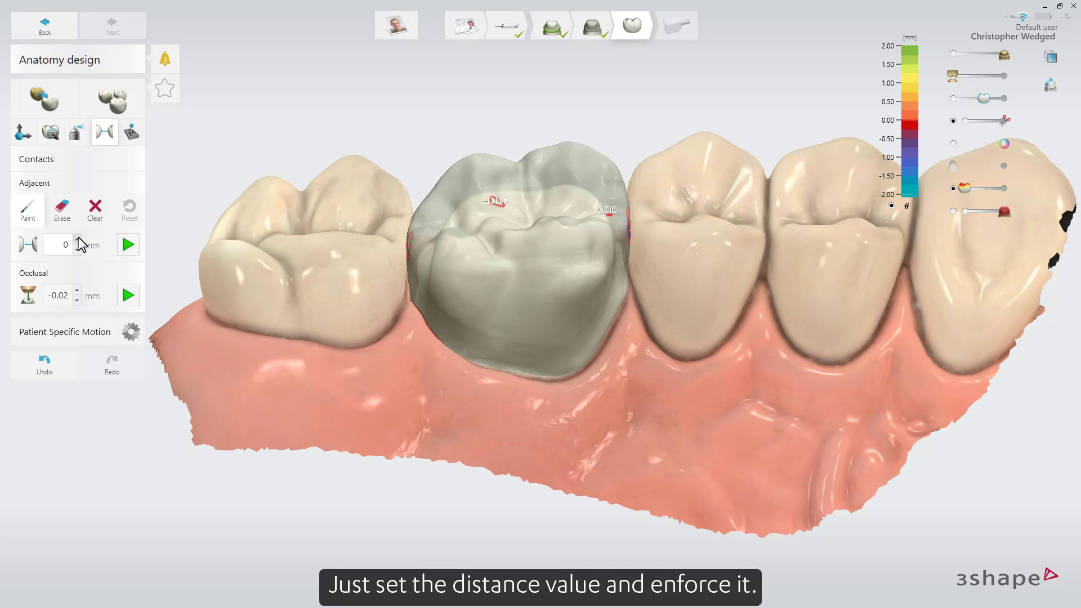
Enforce an adjacent contact distance of 0 mm on the crown and inspect its sides.
left_click(127, 245)
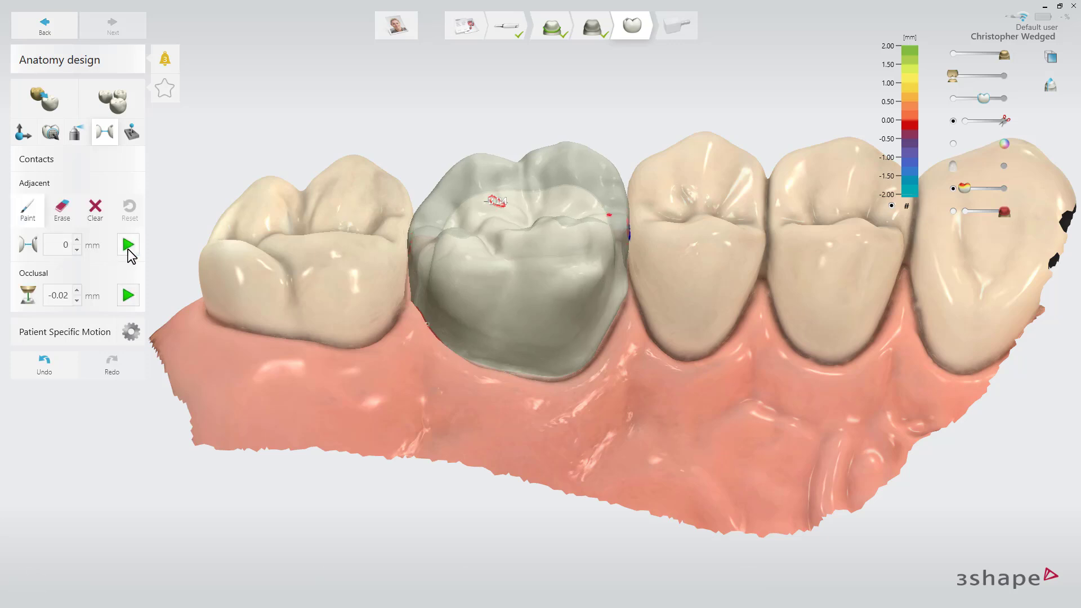
right_click_drag(605, 338, 393, 323)
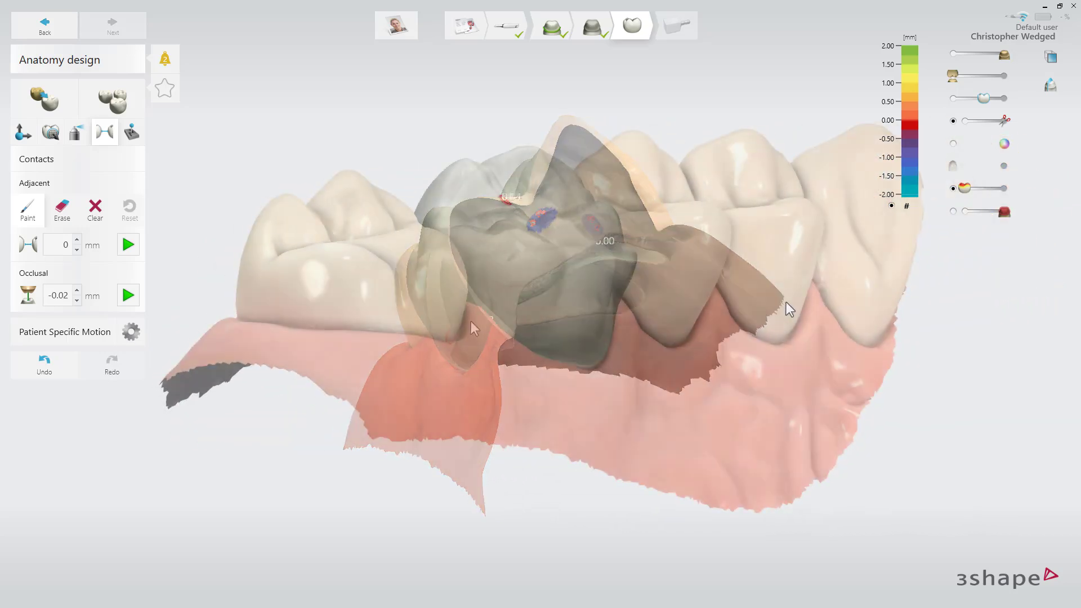
right_click_drag(786, 302, 853, 293)
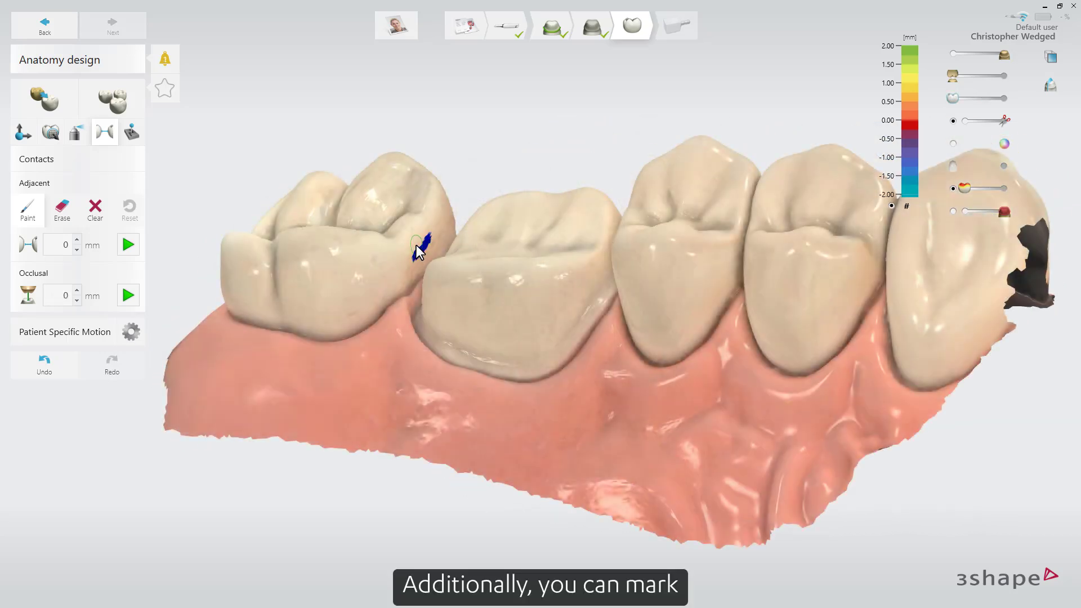
Paint a contact area on the neighbouring rear molar, enforce it at an adjacent distance of -0.02 mm, and reset the contact area.
mouse_move(416, 246)
left_mouse_down()
mouse_move(426, 240)
mouse_move(422, 255)
left_mouse_up()
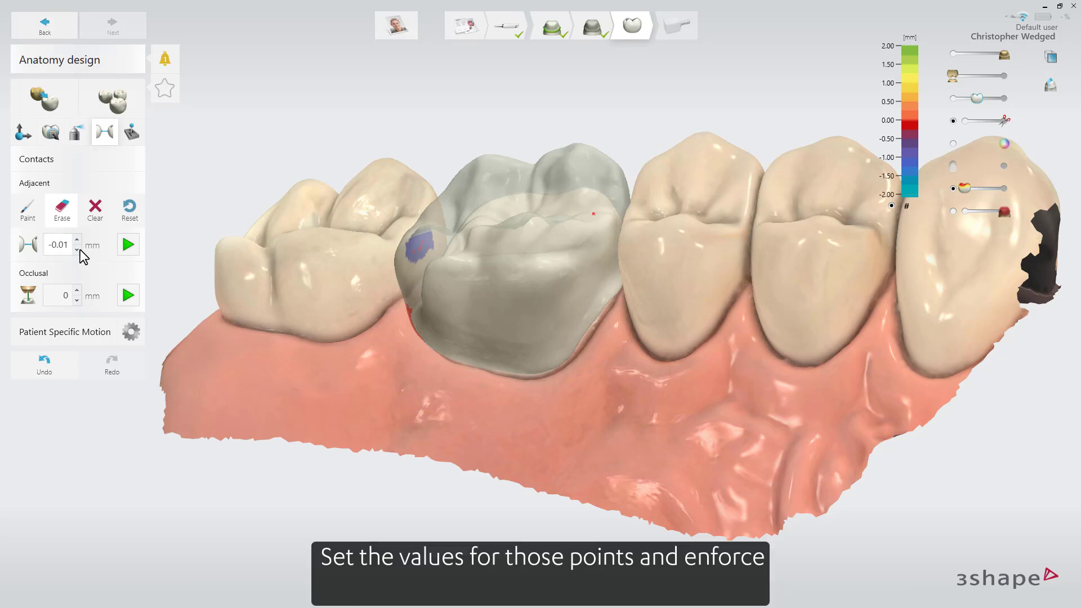
left_click(128, 245)
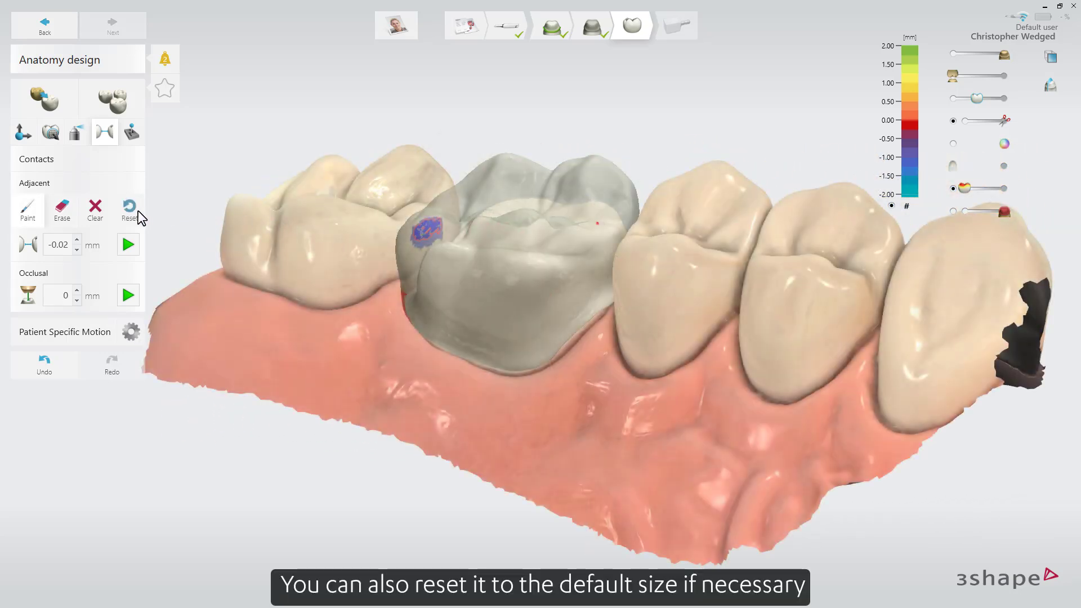
left_click(132, 210)
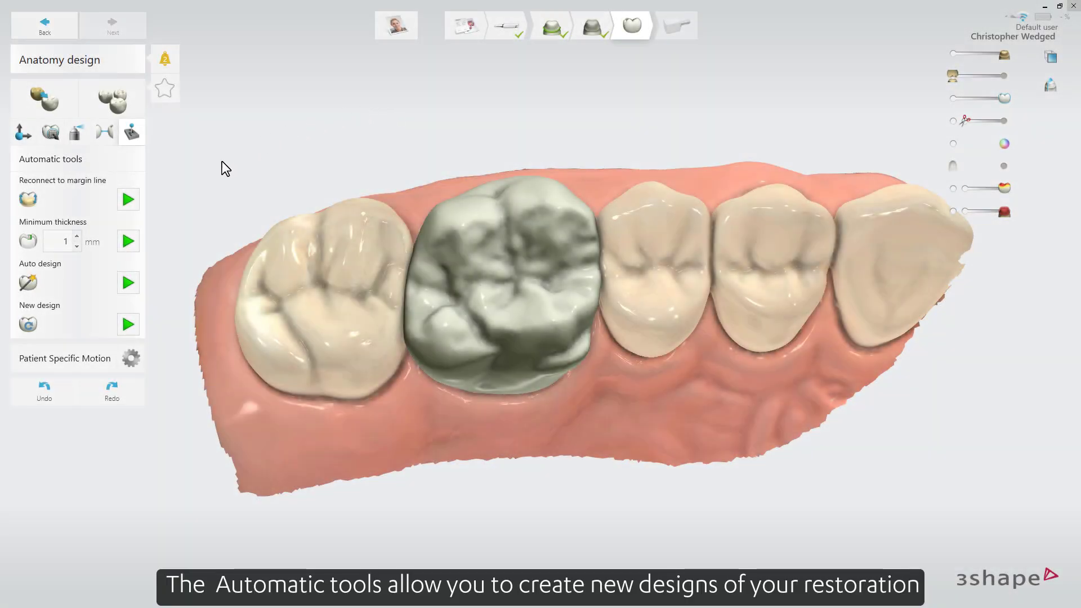
Set the crown's minimum thickness to 1 mm and enforce it.
left_click(78, 237)
left_click(79, 247)
left_click(79, 247)
left_click(79, 247)
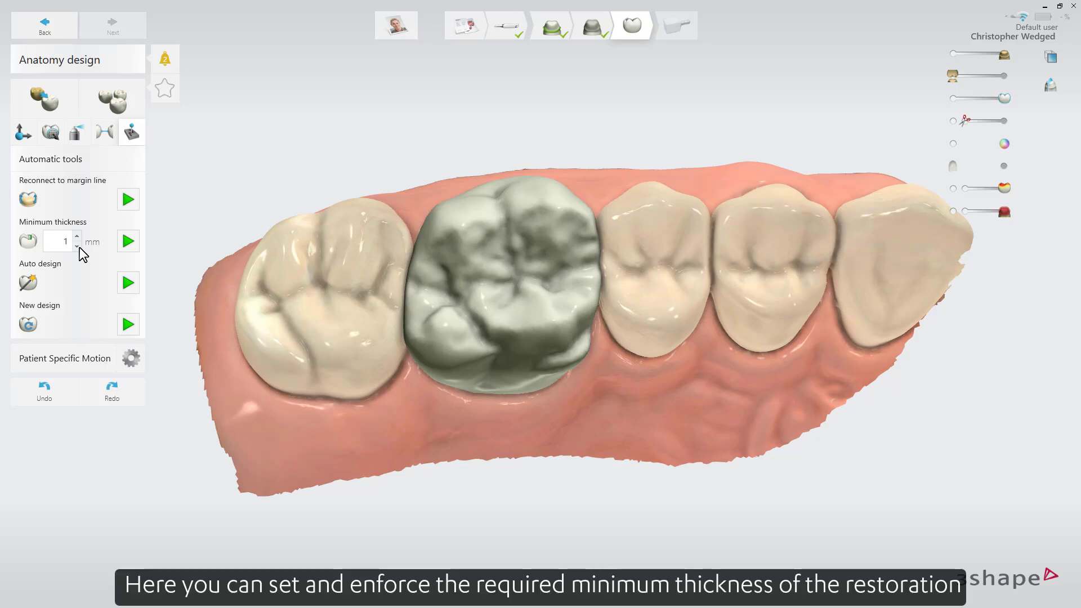
left_click(127, 241)
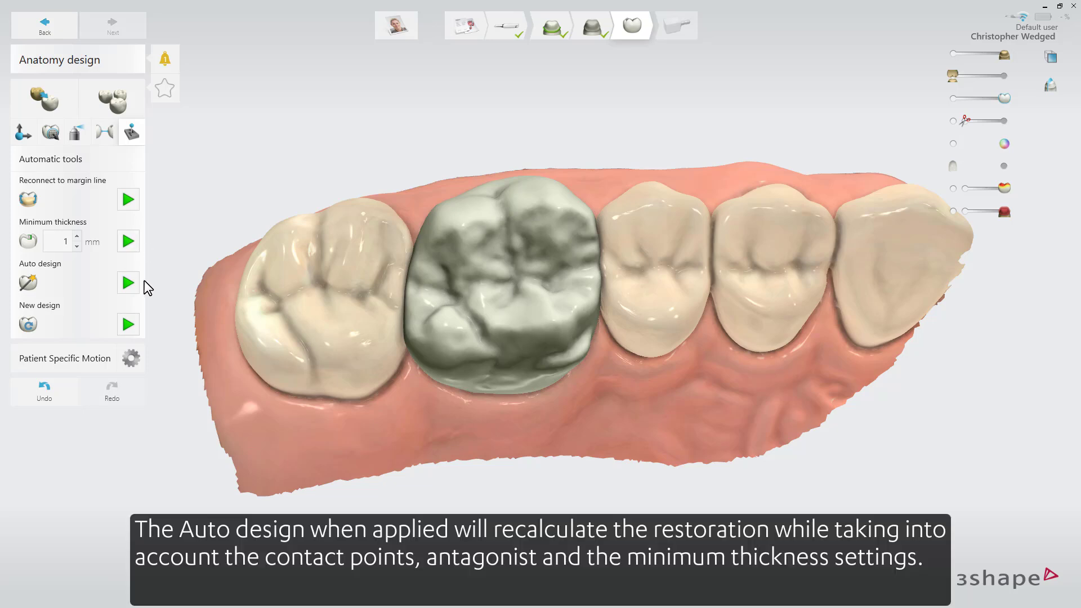
Recalculate the crown with Auto design, and create a fresh tooth shape with New design.
left_click(128, 283)
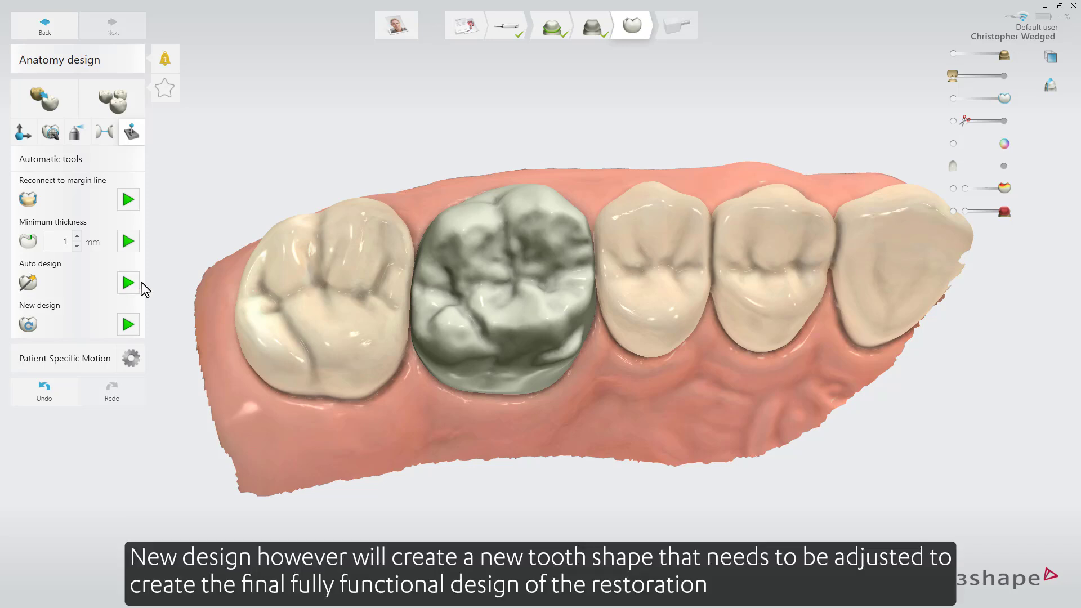
left_click(134, 324)
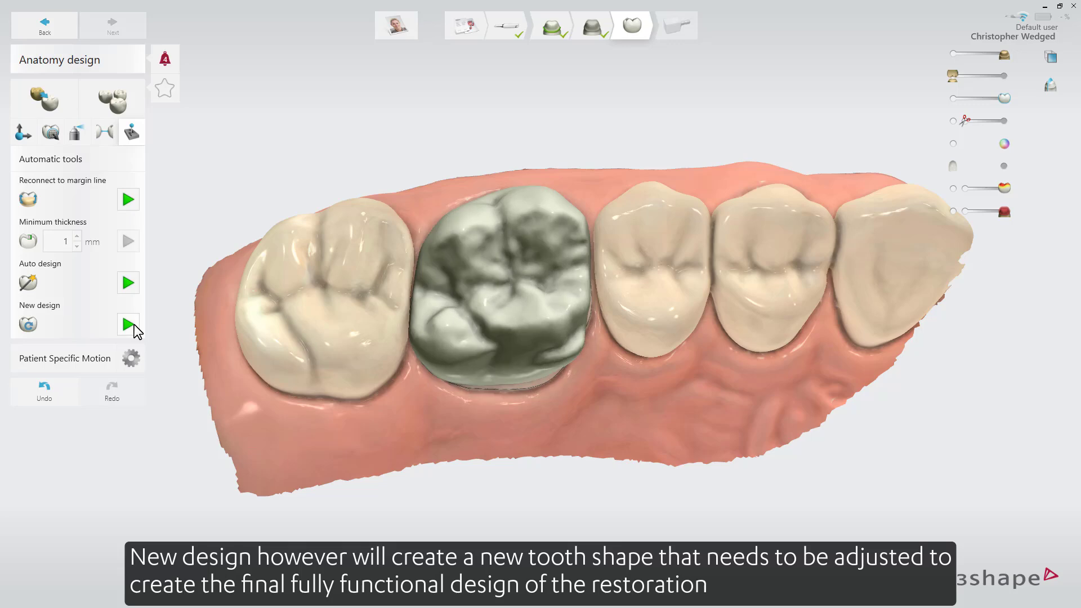
right_click_drag(389, 335, 401, 391)
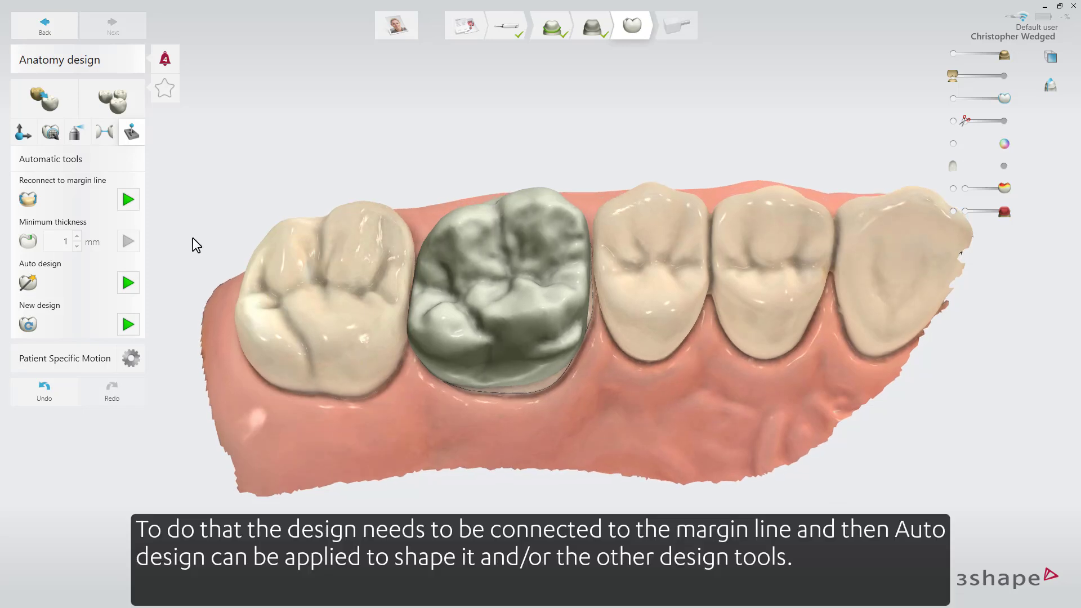
Reconnect the new crown shape to the margin line and apply Auto design to it.
left_click(128, 198)
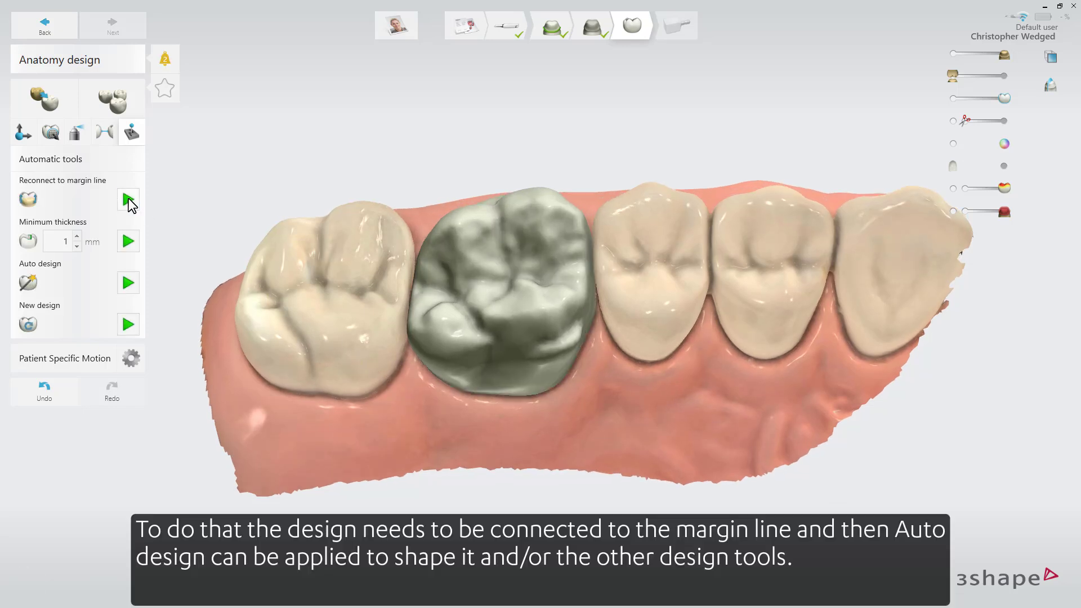
right_click_drag(377, 226, 390, 363)
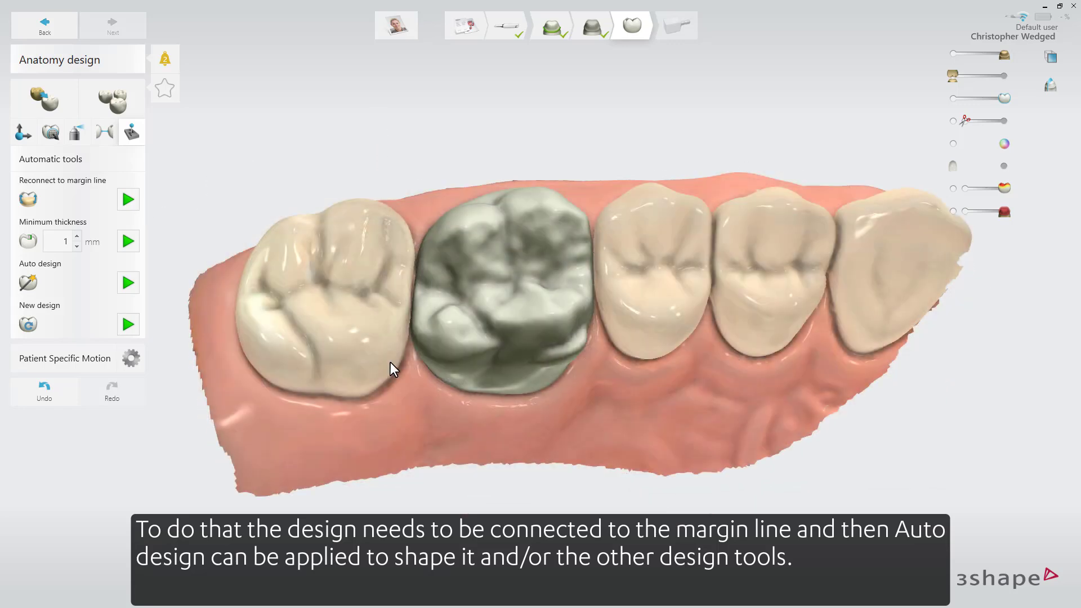
left_click(134, 279)
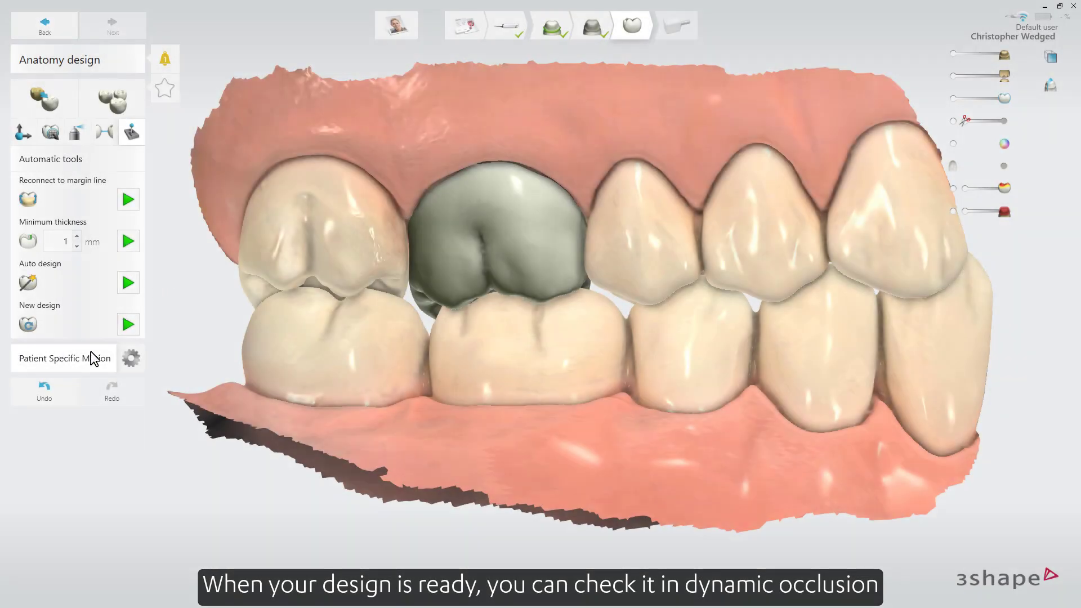
Play the recorded patient specific motion and adapt the crown design to its occlusal contacts.
left_click(90, 351)
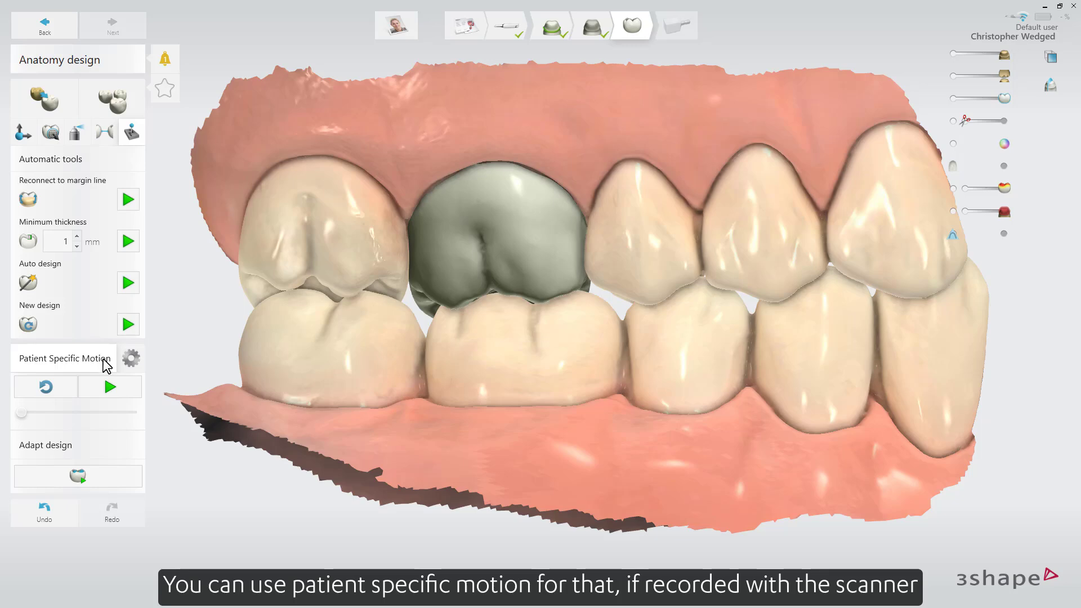
left_click(110, 387)
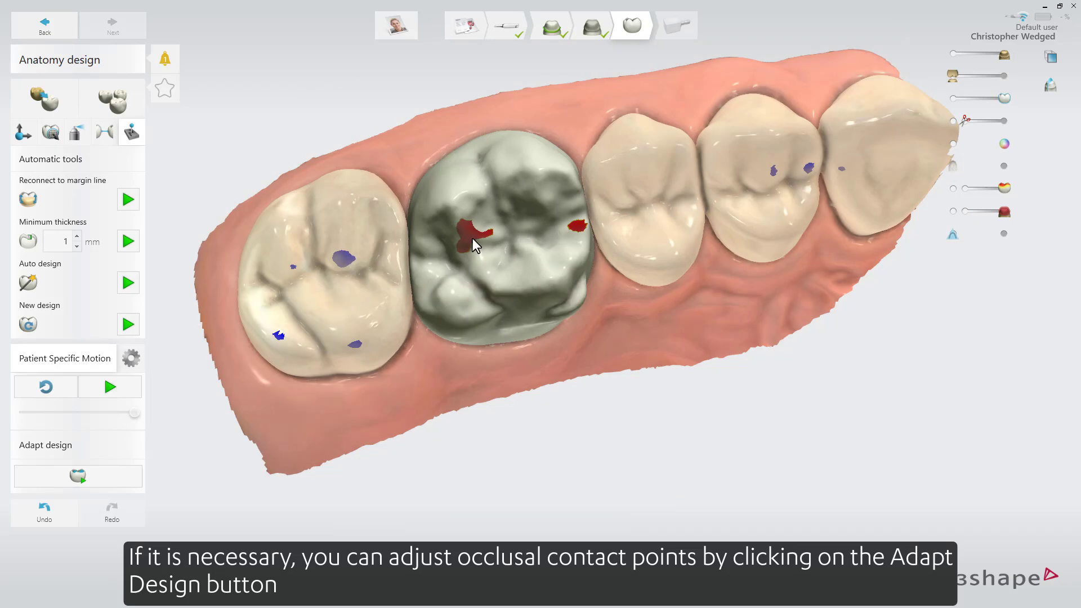
left_click(117, 476)
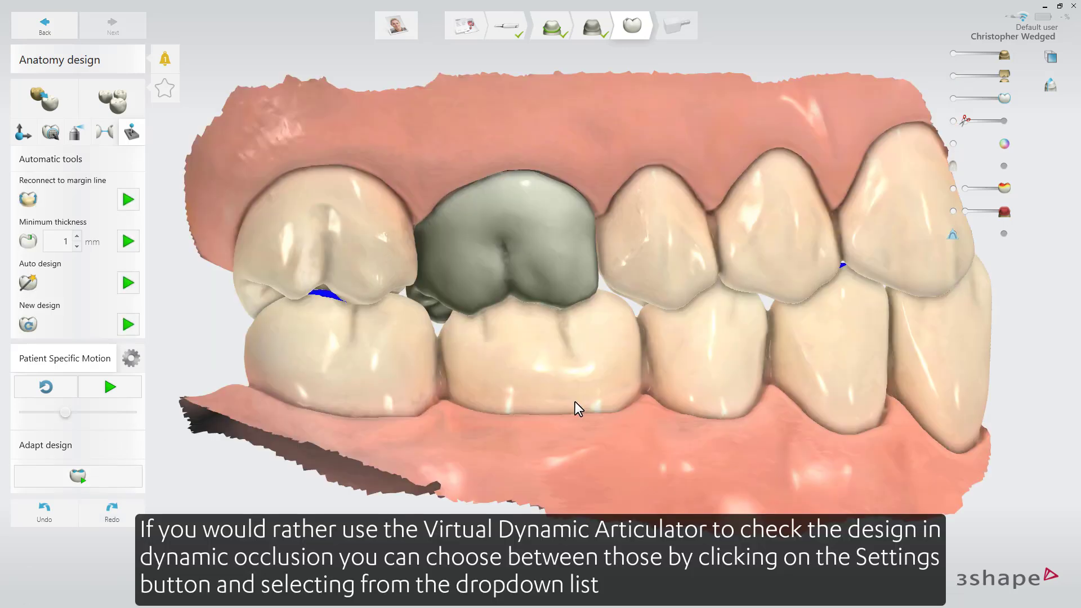
Switch the motion source to the ACR (Artex compatible) articulator and adjust the scans' position relative to the occlusal plane with a control point.
left_click(132, 359)
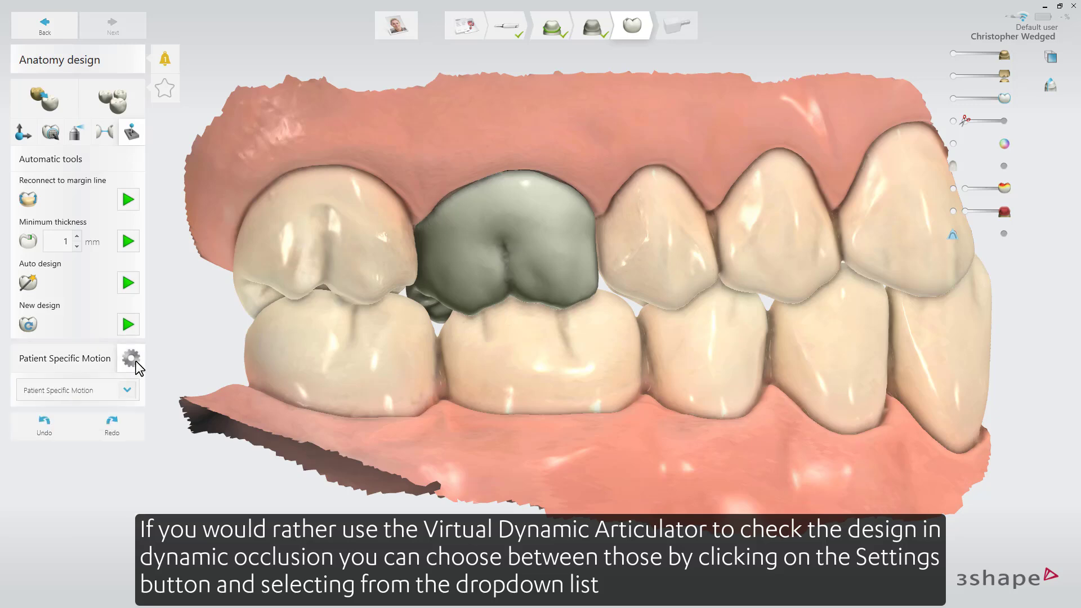
left_click(127, 389)
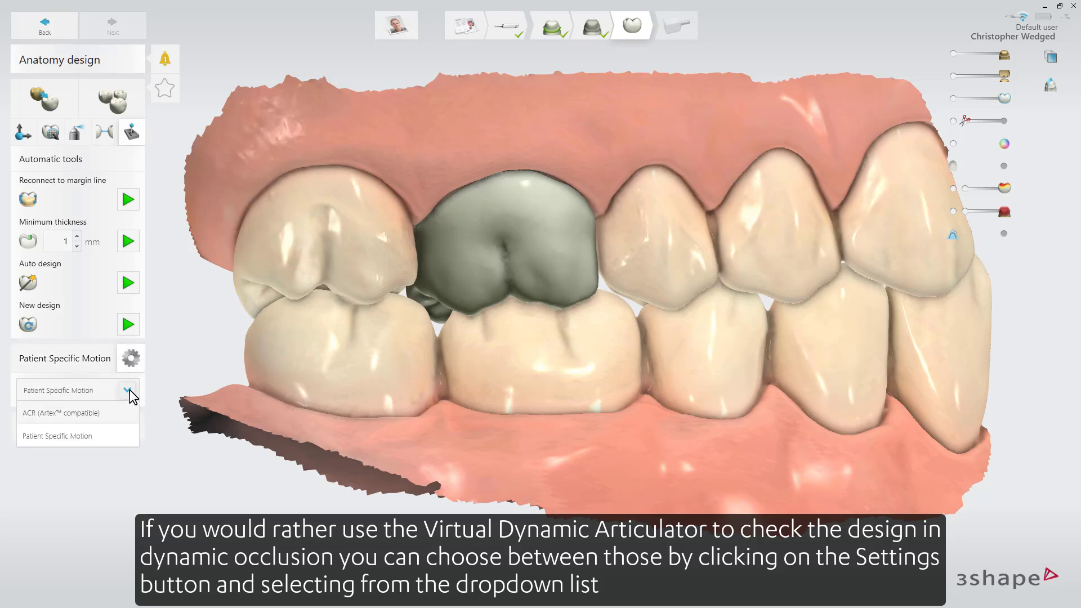
left_click(123, 413)
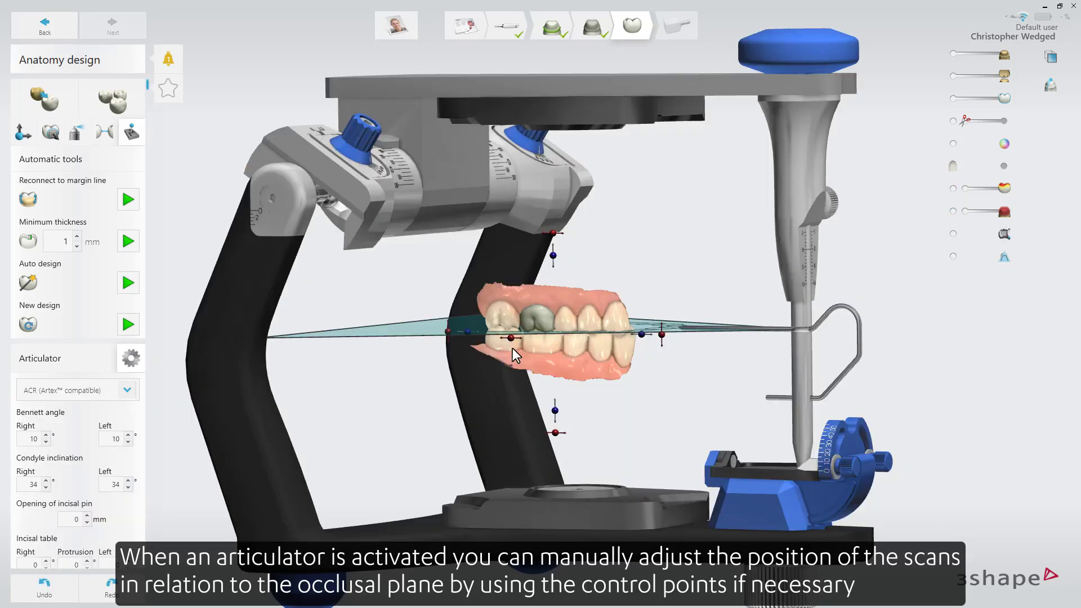
scroll(646, 360, "up", 4)
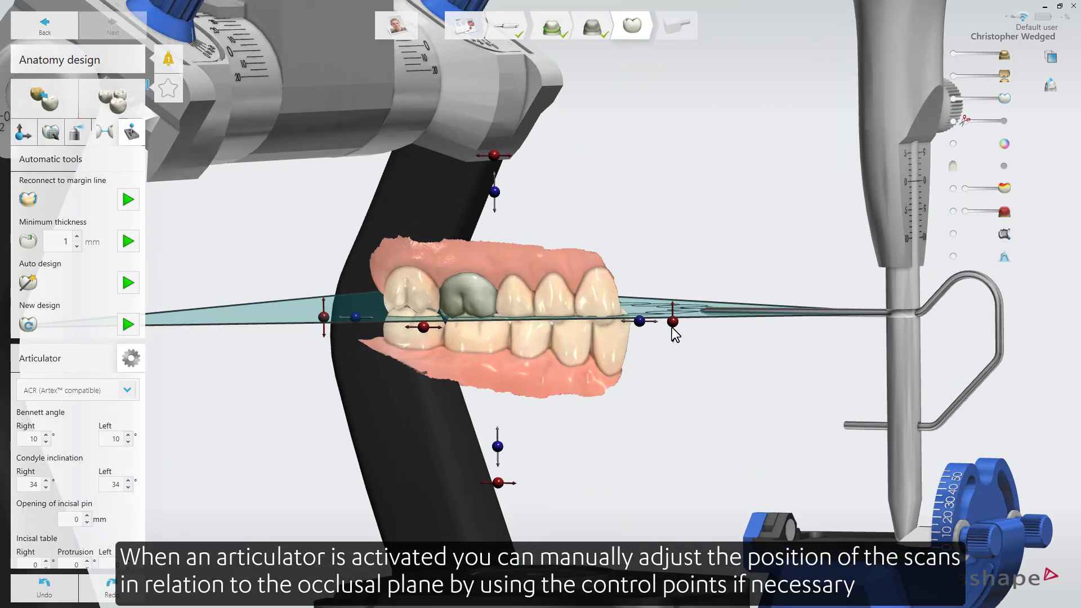
mouse_move(672, 327)
left_mouse_down()
mouse_move(673, 317)
mouse_move(677, 332)
left_mouse_up()
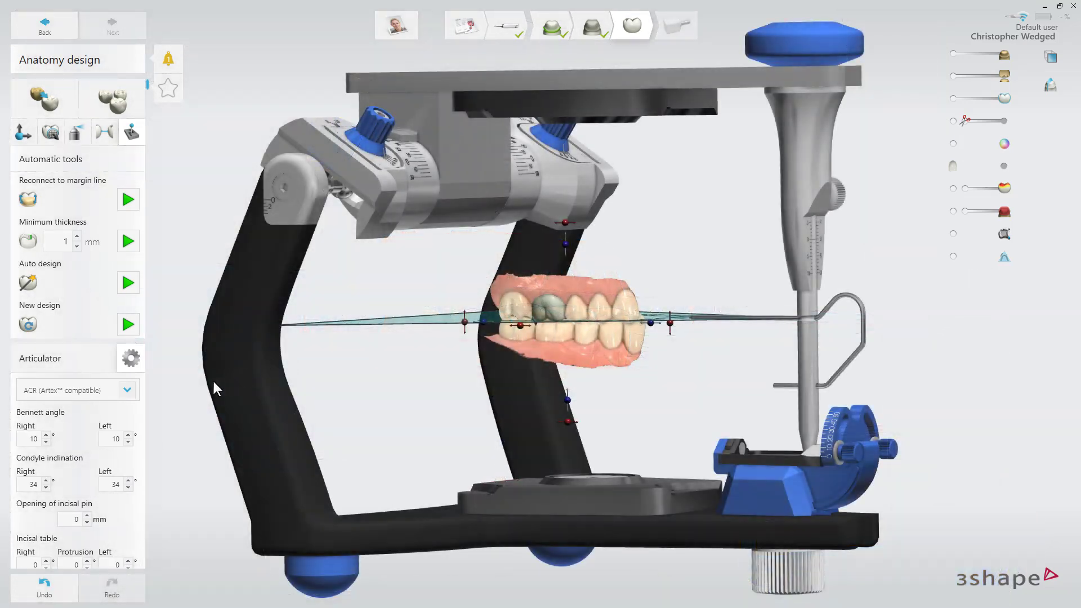
Bring up the articulator's movement controls and toggle guidance by the incisal table.
scroll(142, 385, "down", 1)
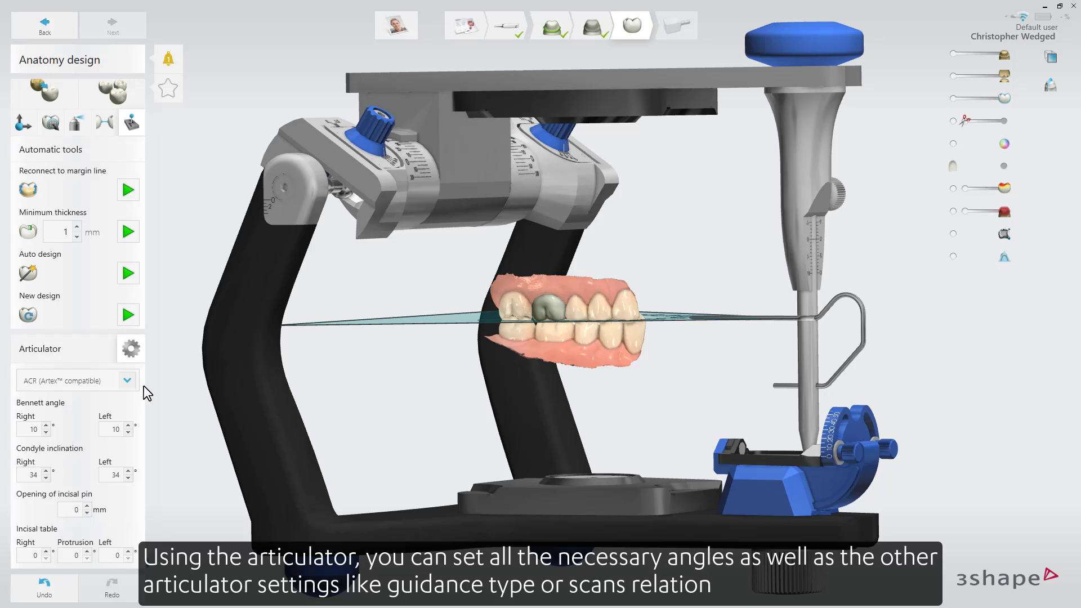
left_click(66, 349)
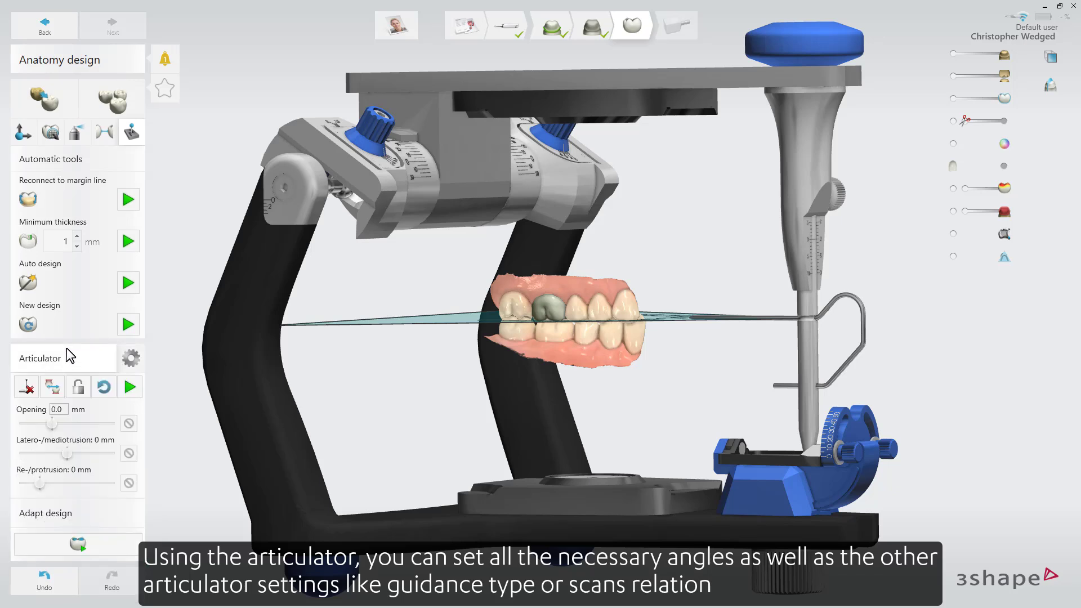
left_click(29, 389)
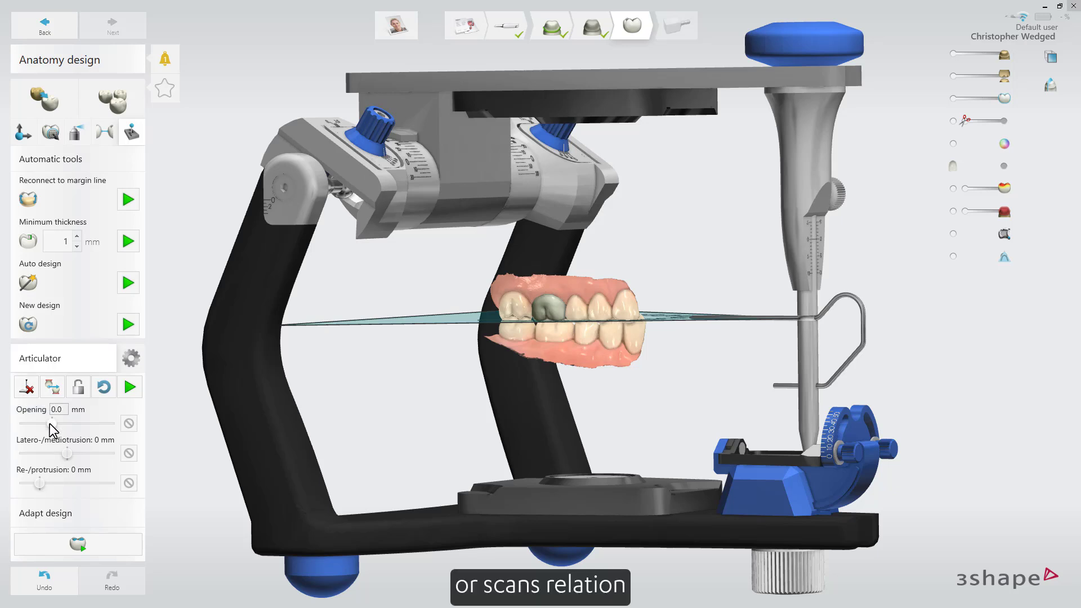
Try an articulator opening of 2.7 mm with 1 mm latero-/mediotrusion, and reset the jaw movement.
left_click_drag(49, 423, 69, 453)
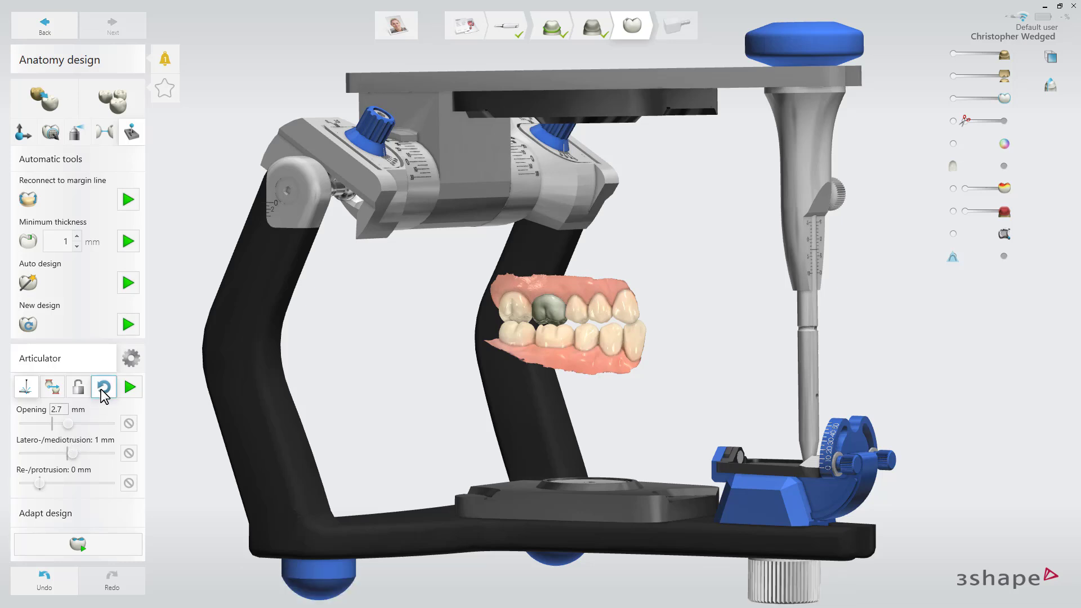
left_click(102, 390)
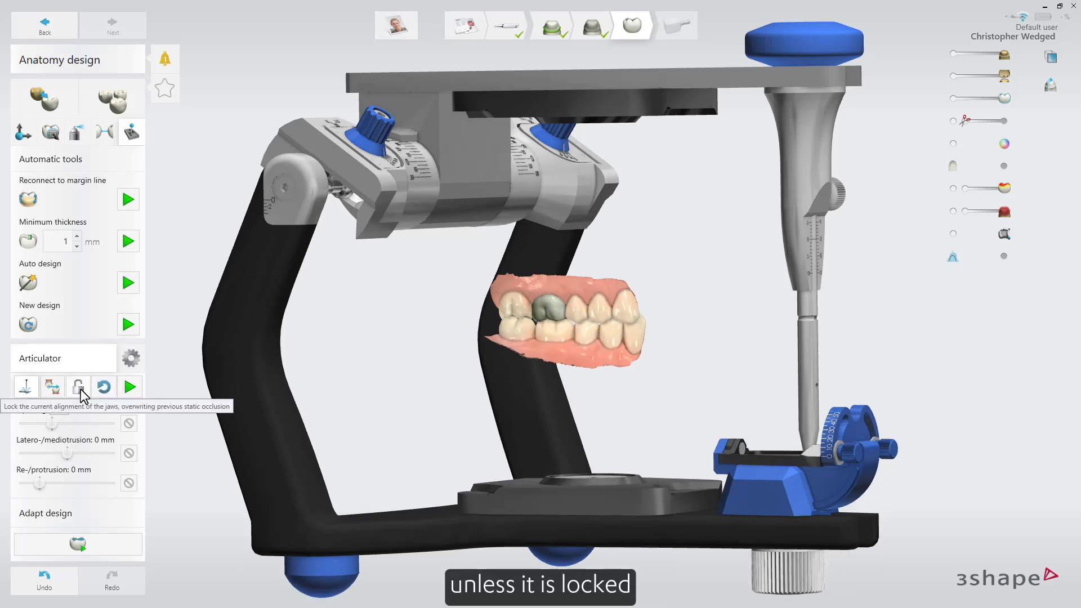
left_click(80, 389)
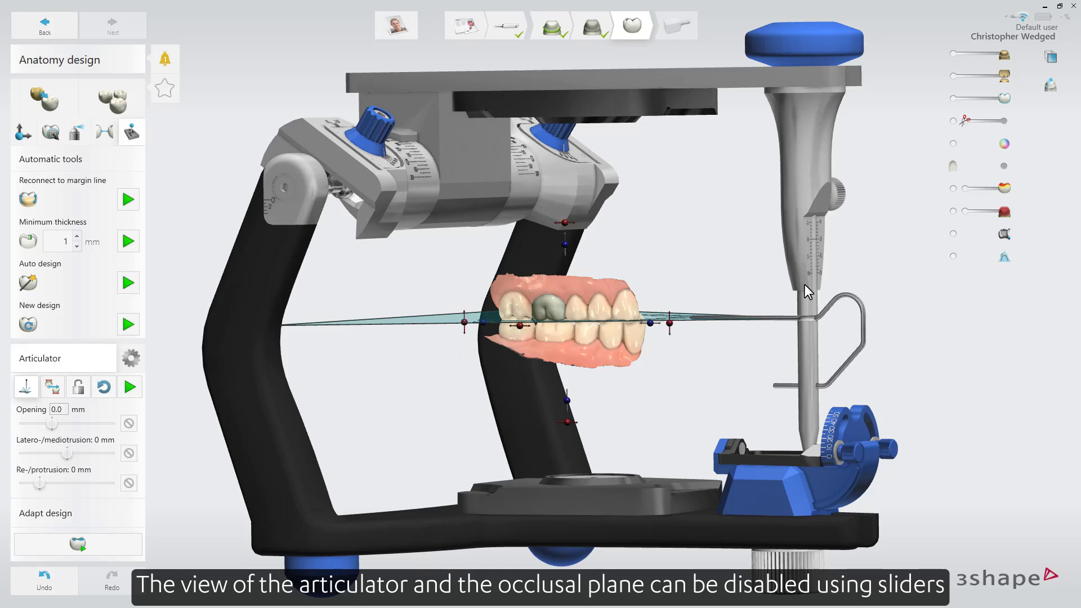
Hide the articulator model and the occlusal plane, leaving only the scans and crown displayed.
left_click(953, 234)
left_click(953, 234)
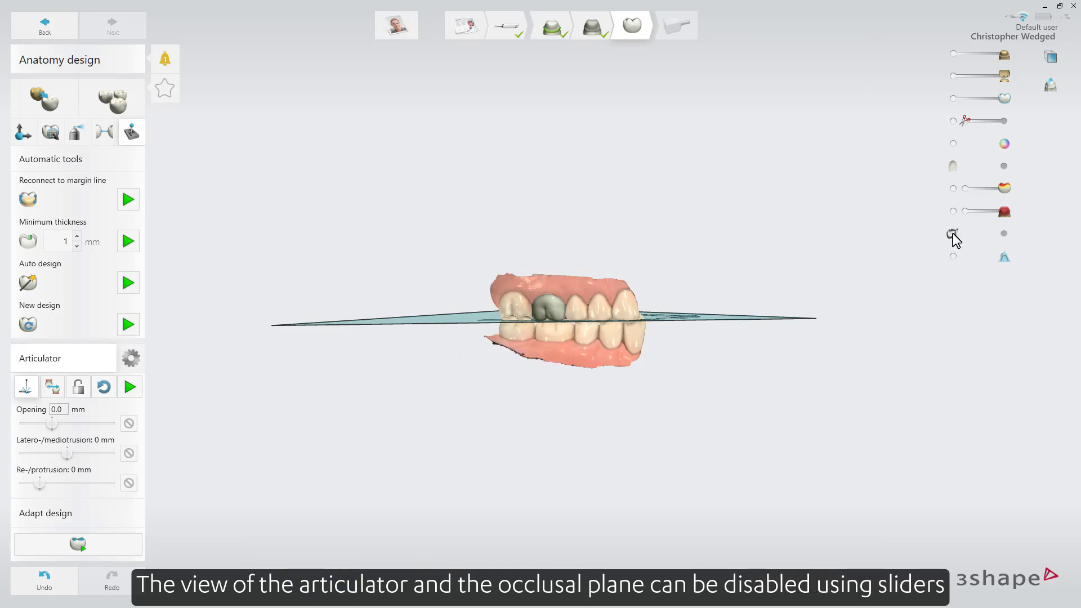
left_click(953, 256)
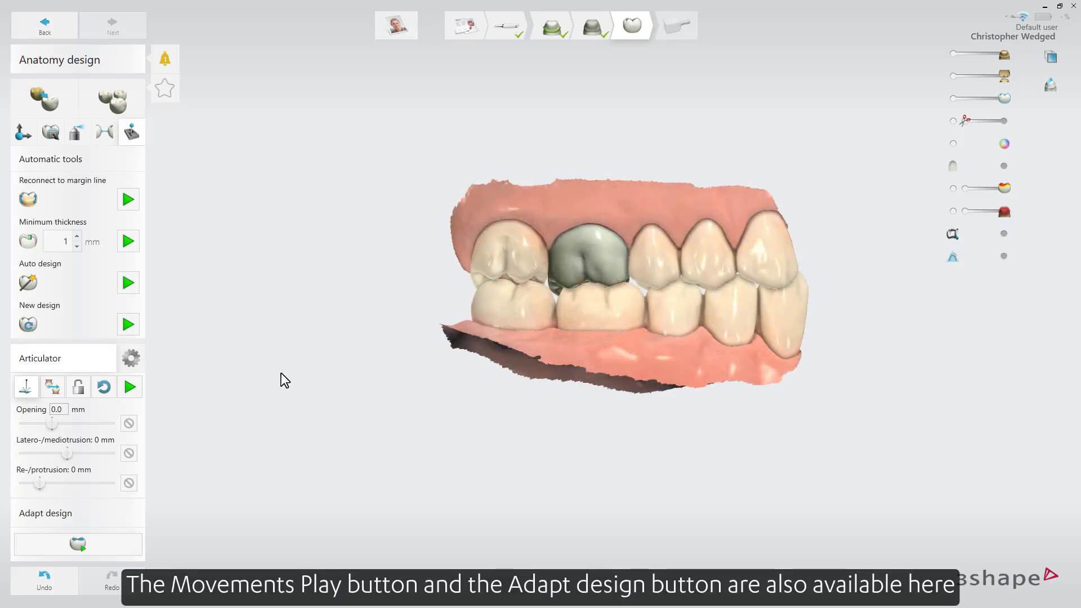
Play the articulator movements and adapt the crown design to the resulting contacts.
left_click(130, 387)
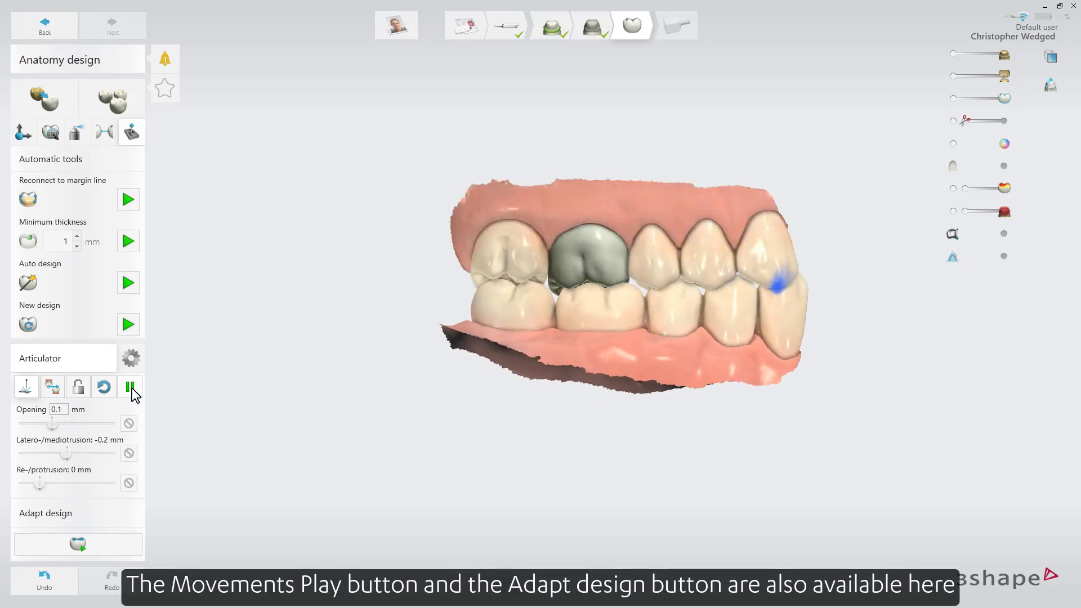
left_click(130, 387)
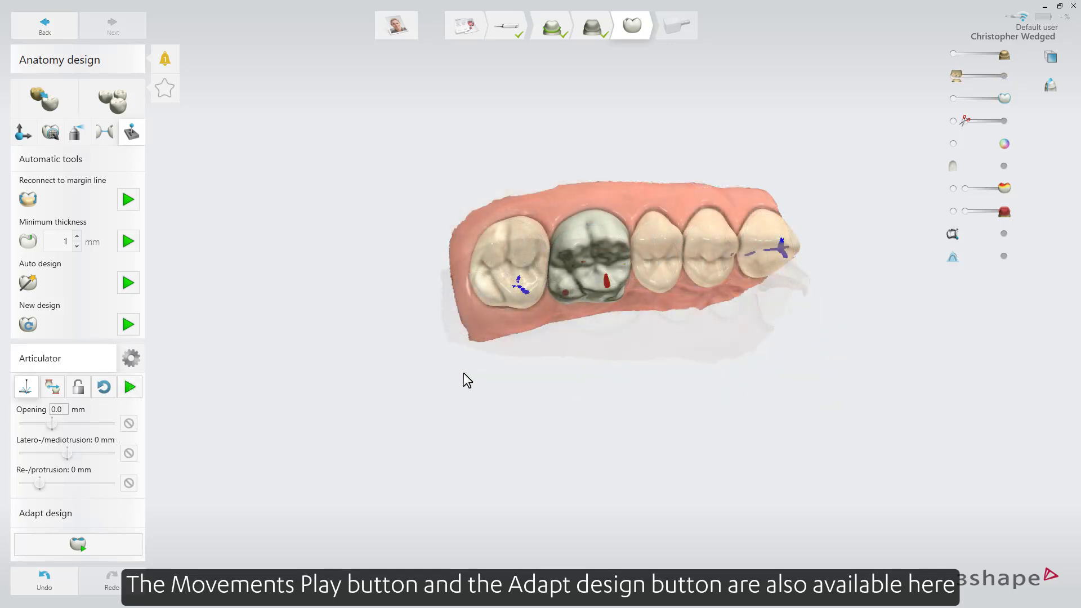
left_click(133, 544)
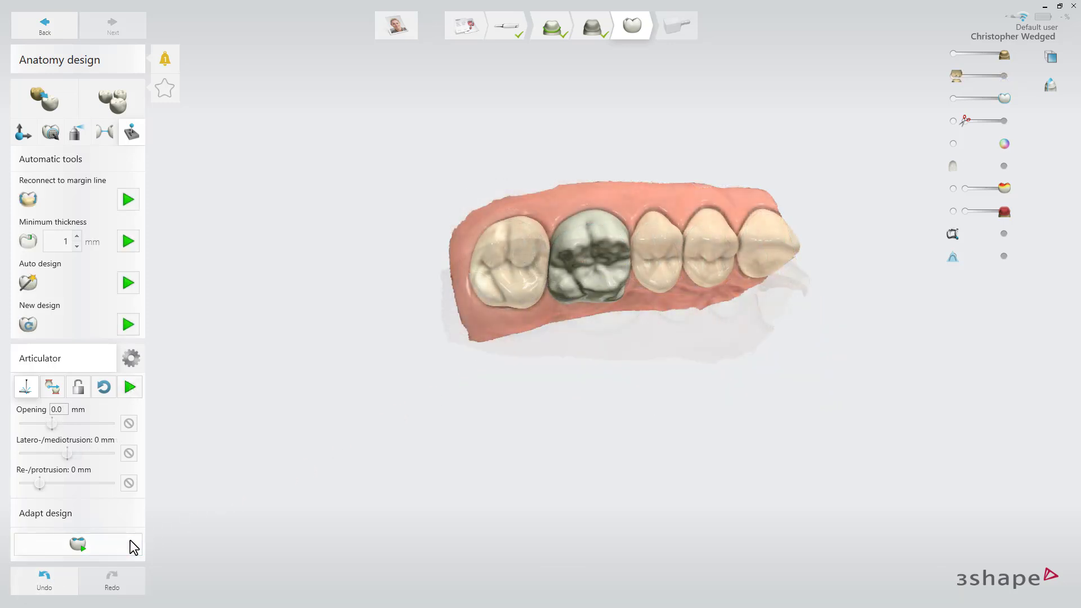